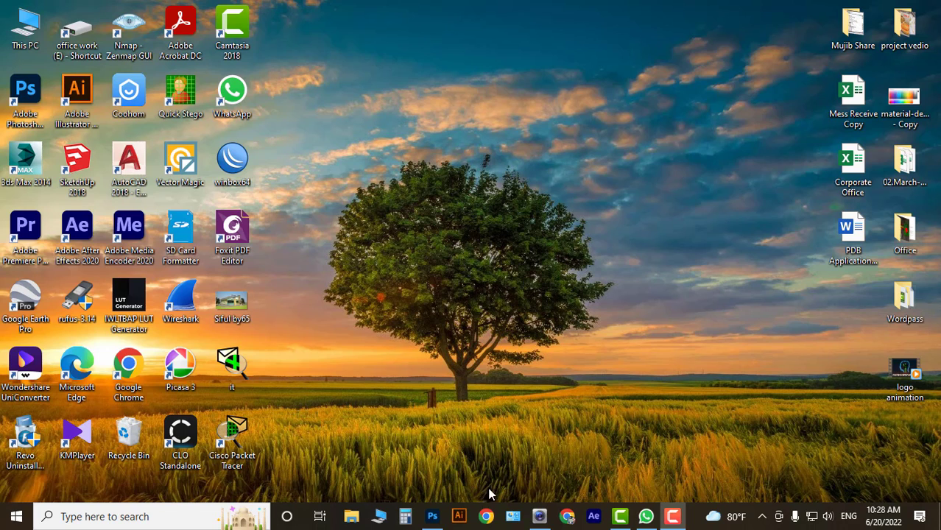
Bring back the blank Photoshop document and cancel the locked Background layer warning.
{"action": "left_click", "coordinate": [432, 516]}
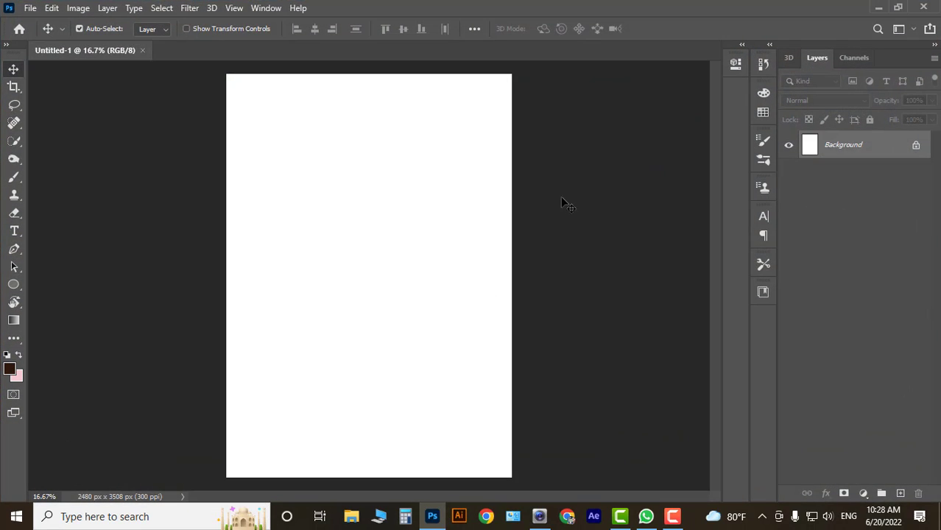
{"action": "left_click", "coordinate": [608, 199]}
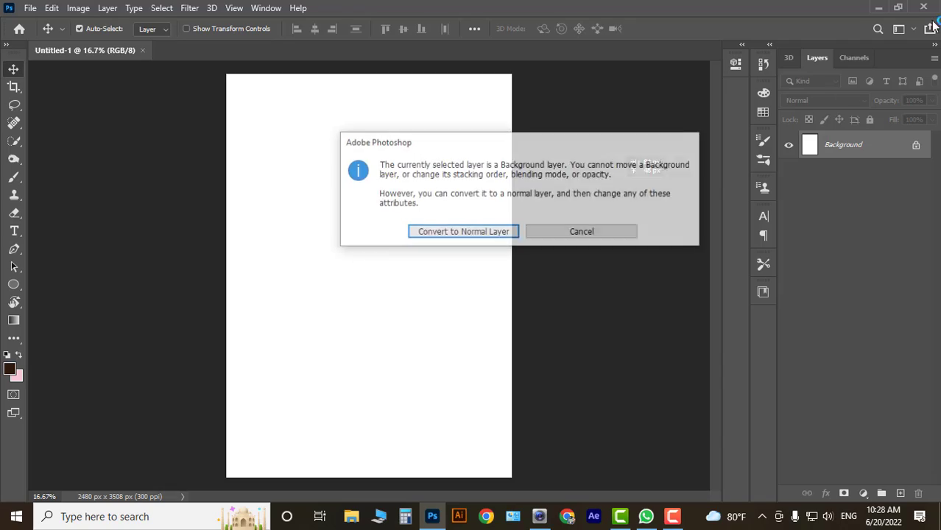
{"action": "left_click", "coordinate": [572, 231]}
Open the electric tower sunset photo from This PC > Downloads in Picasa Photo Viewer.
{"action": "left_click", "coordinate": [880, 8]}
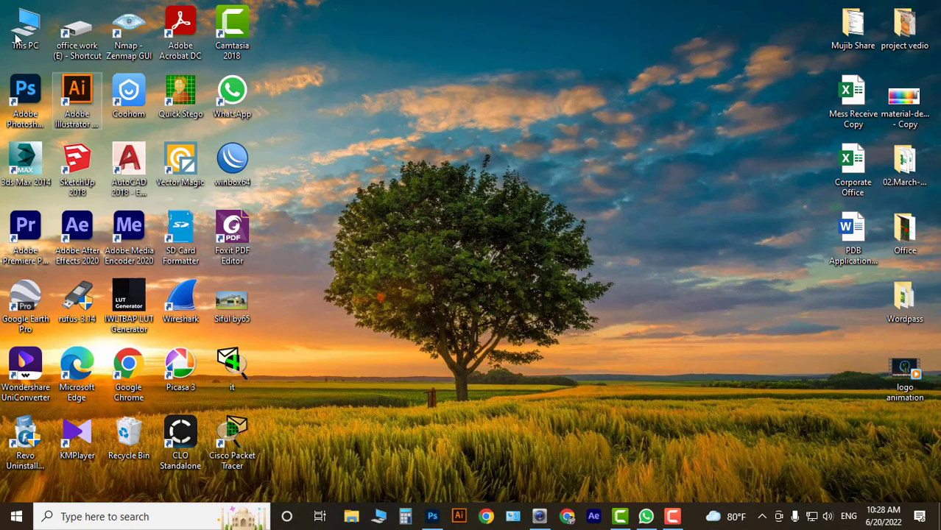
{"action": "double_click", "coordinate": [15, 22]}
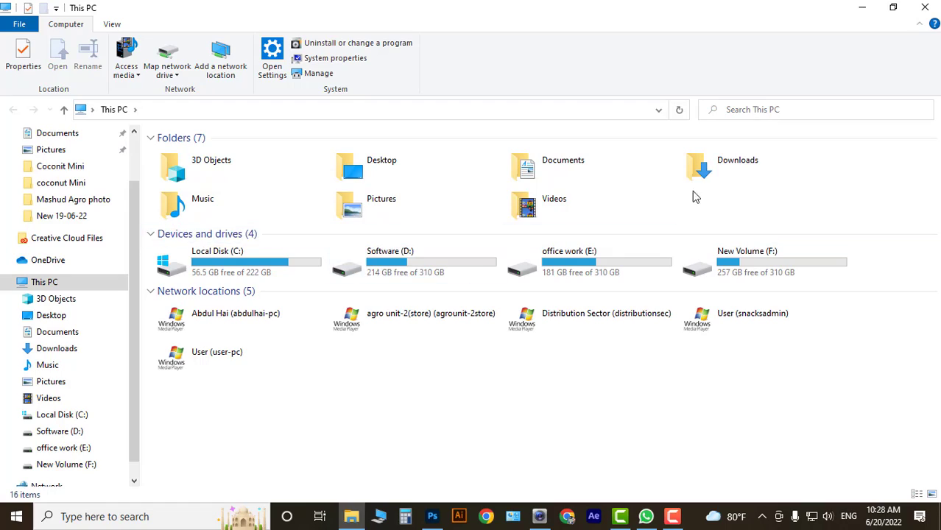
{"action": "left_click", "coordinate": [773, 160]}
{"action": "double_click", "coordinate": [773, 161]}
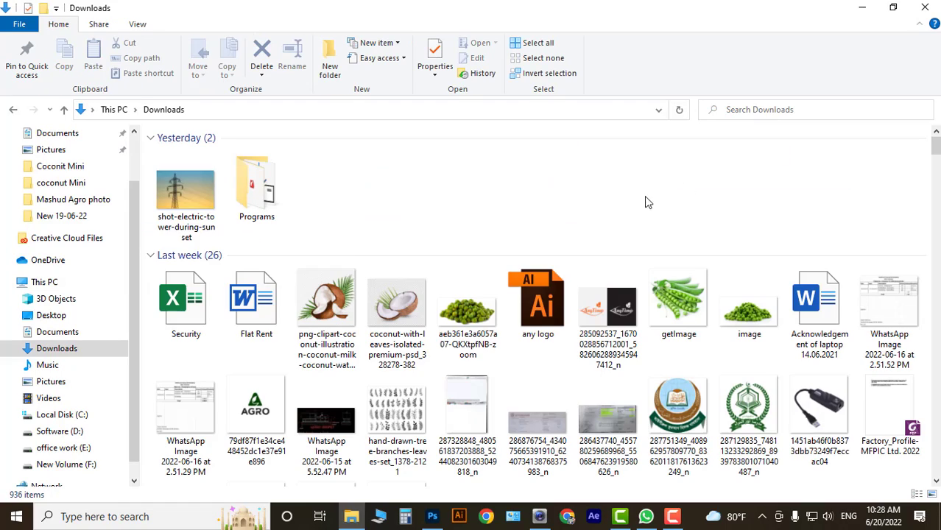
{"action": "left_click", "coordinate": [192, 190]}
{"action": "double_click", "coordinate": [191, 190]}
Zoom and pan around the tower photo in Picasa Photo Viewer to inspect it.
{"action": "scroll", "coordinate": [364, 300], "scroll_direction": "up", "scroll_amount": 2}
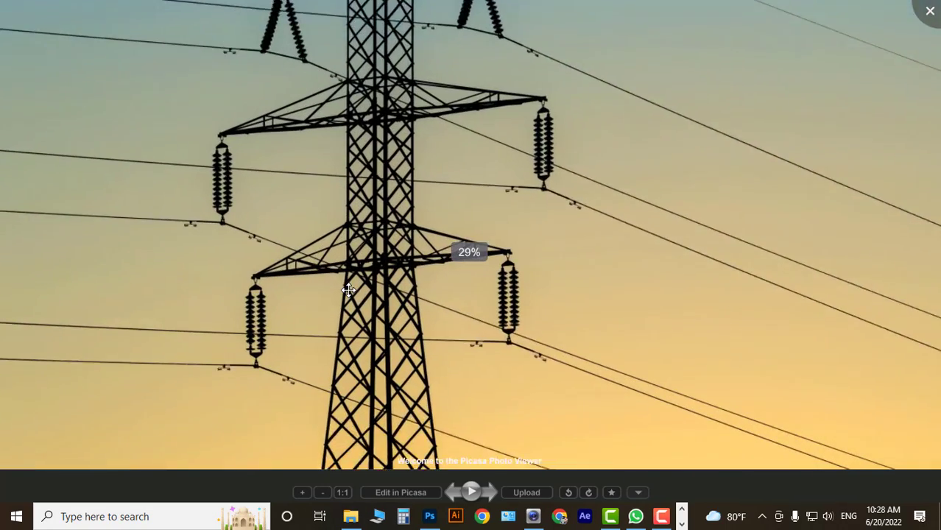
{"action": "scroll", "coordinate": [364, 301], "scroll_direction": "up", "scroll_amount": 2}
{"action": "scroll", "coordinate": [364, 300], "scroll_direction": "down", "scroll_amount": 2}
{"action": "scroll", "coordinate": [415, 294], "scroll_direction": "down", "scroll_amount": 2}
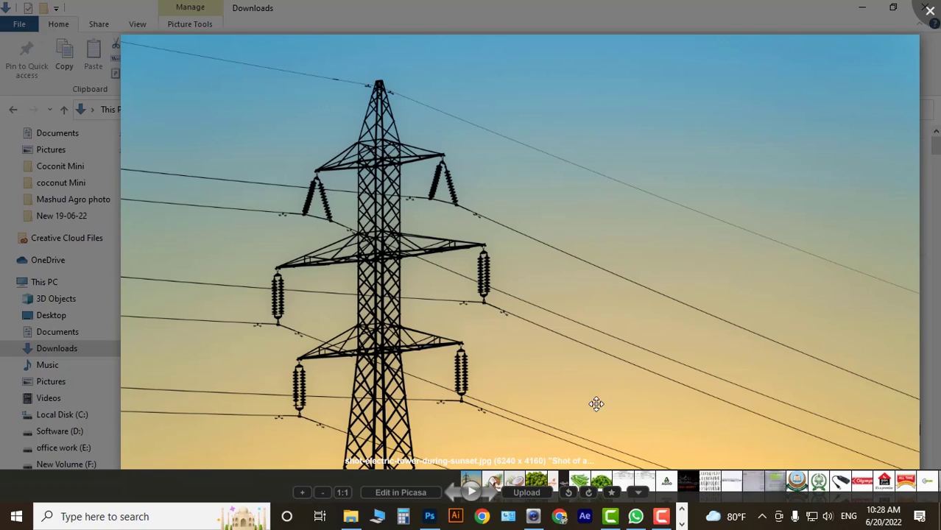
{"action": "left_click_drag", "start_coordinate": [524, 361], "coordinate": [509, 287]}
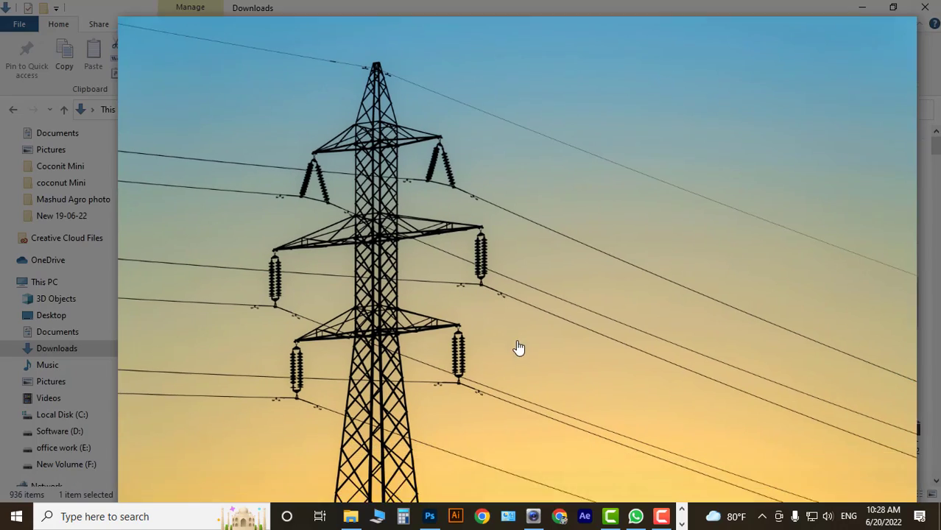
{"action": "scroll", "coordinate": [349, 366], "scroll_direction": "up", "scroll_amount": 3}
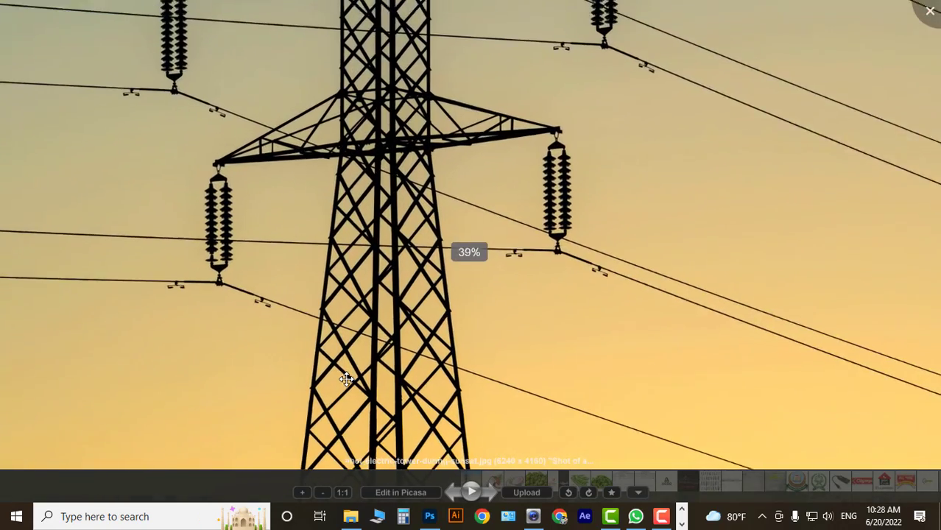
{"action": "scroll", "coordinate": [349, 366], "scroll_direction": "up", "scroll_amount": 1}
{"action": "scroll", "coordinate": [349, 366], "scroll_direction": "down", "scroll_amount": 3}
{"action": "scroll", "coordinate": [385, 332], "scroll_direction": "down", "scroll_amount": 1}
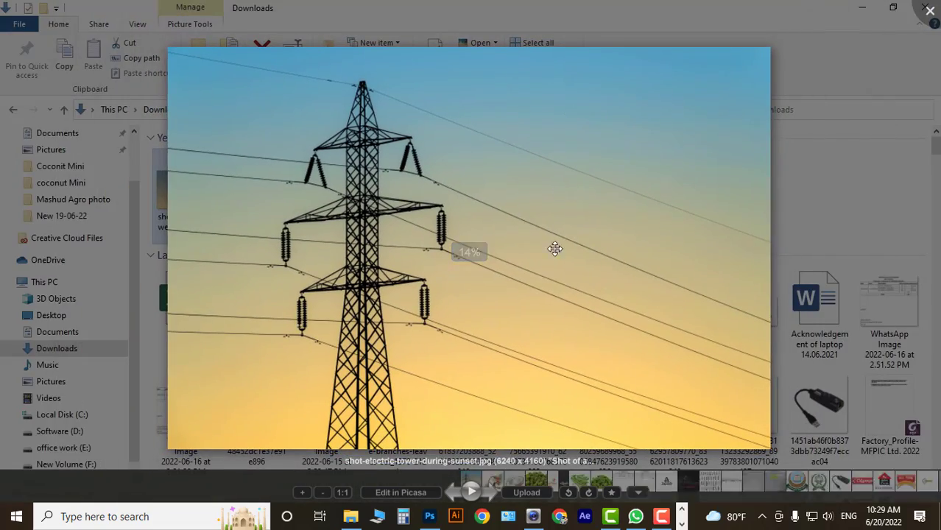
{"action": "scroll", "coordinate": [446, 286], "scroll_direction": "up", "scroll_amount": 3}
{"action": "scroll", "coordinate": [446, 285], "scroll_direction": "up", "scroll_amount": 1}
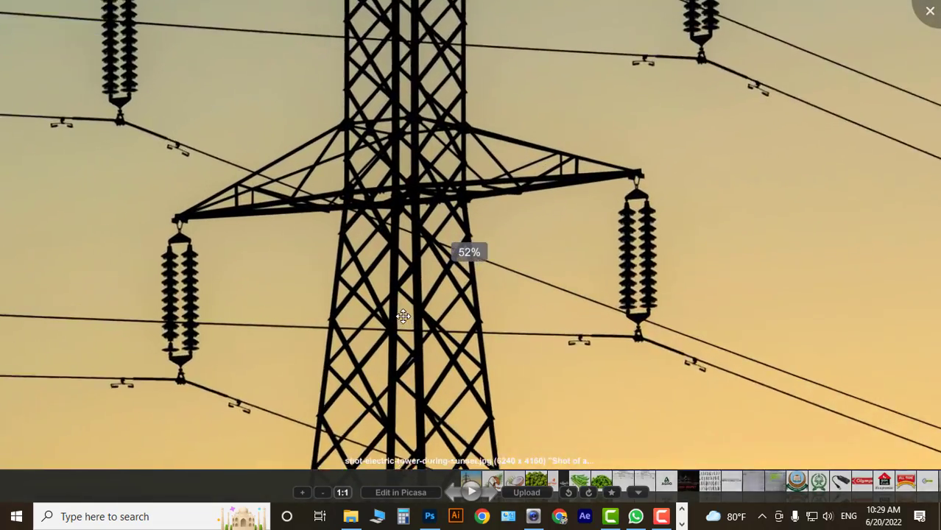
{"action": "scroll", "coordinate": [446, 285], "scroll_direction": "up", "scroll_amount": 1}
{"action": "scroll", "coordinate": [446, 286], "scroll_direction": "up", "scroll_amount": 1}
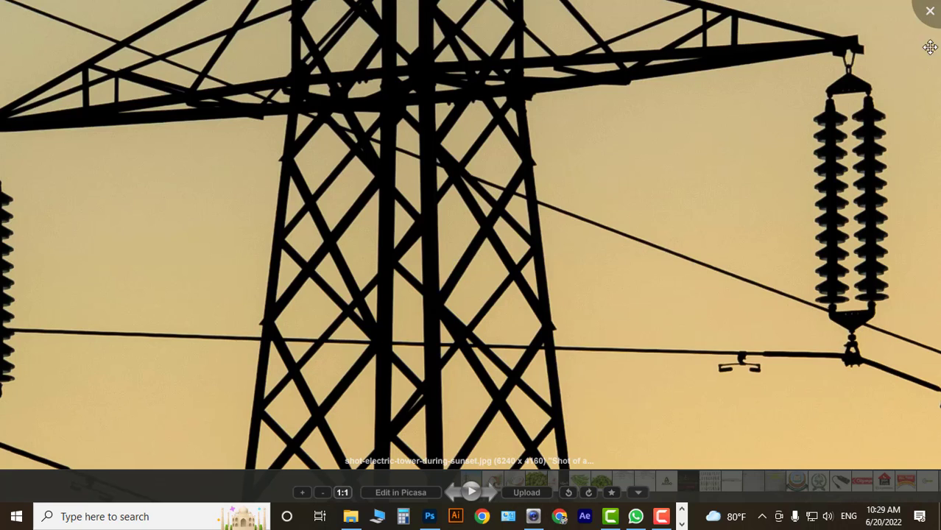
Close the viewer and drag shot-electric-tower-during-sunset.jpg into Photoshop as a new document.
{"action": "left_click", "coordinate": [930, 19]}
{"action": "mouse_move", "coordinate": [188, 193]}
{"action": "left_mouse_down"}
{"action": "mouse_move", "coordinate": [450, 433]}
{"action": "mouse_move", "coordinate": [555, 201]}
{"action": "left_mouse_up"}
{"action": "left_click_drag", "start_coordinate": [534, 71], "coordinate": [531, 55]}
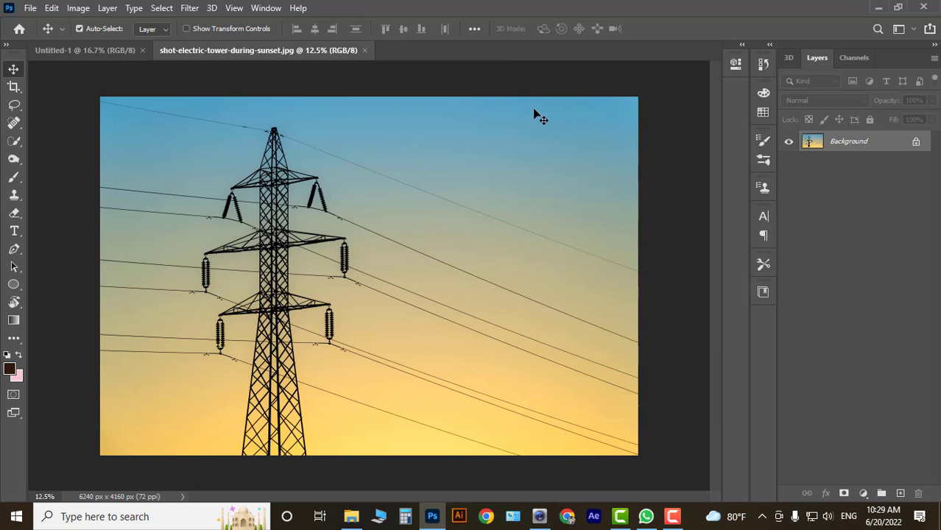
Duplicate the Background layer as Layer 1 with Ctrl+J and hide the original Background.
{"action": "scroll", "coordinate": [536, 158], "scroll_direction": "down", "scroll_amount": 2}
{"action": "scroll", "coordinate": [295, 250], "scroll_direction": "up", "scroll_amount": 3}
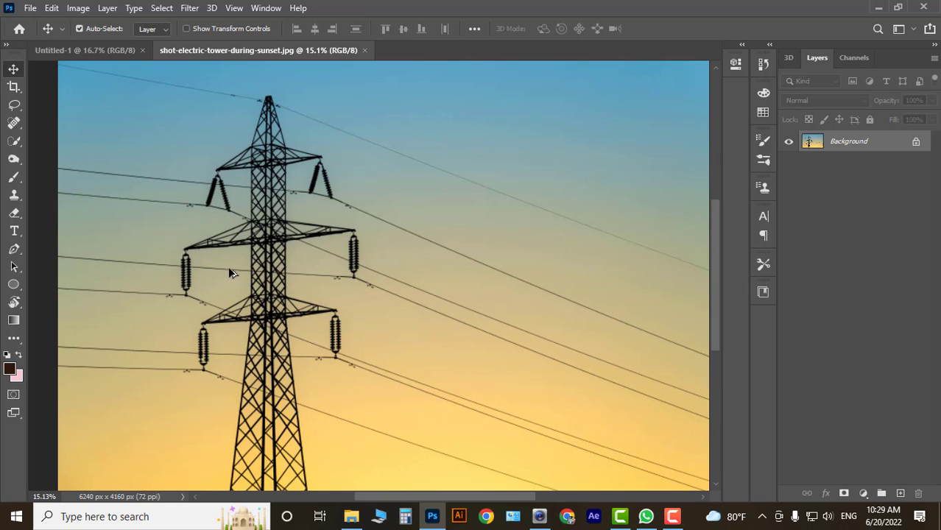
{"action": "scroll", "coordinate": [324, 278], "scroll_direction": "down", "scroll_amount": 2}
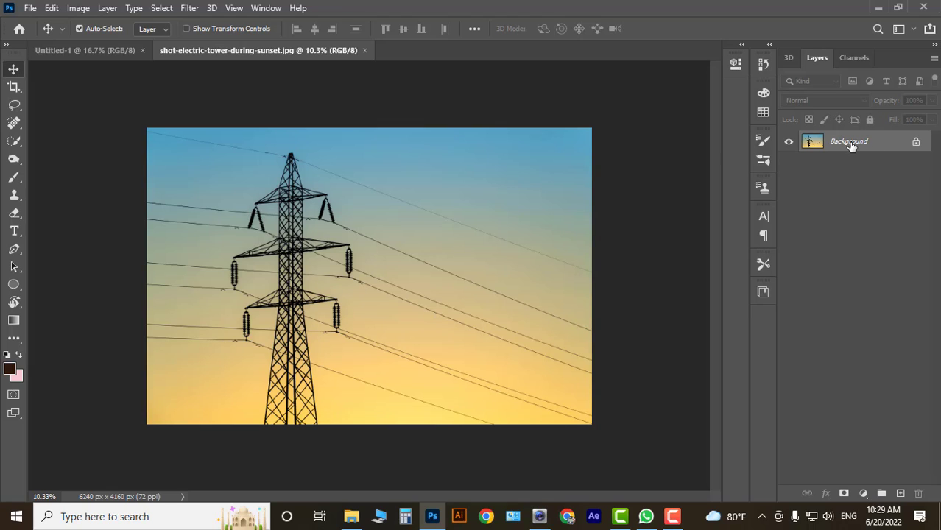
{"action": "key", "text": "ctrl+j"}
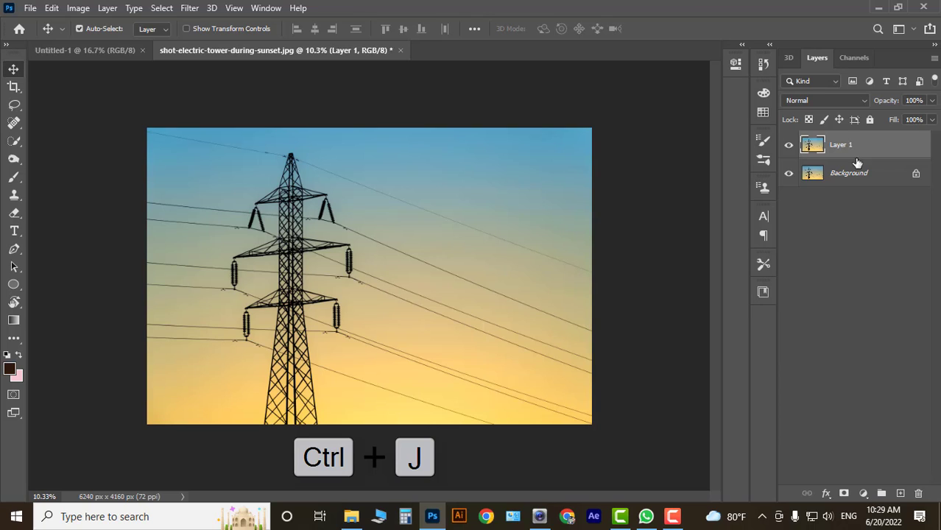
{"action": "left_click", "coordinate": [874, 227]}
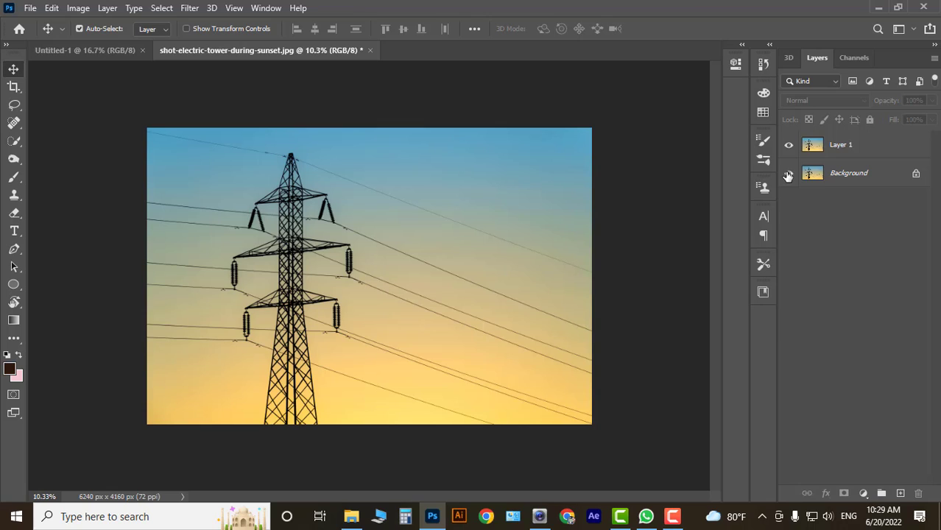
{"action": "left_click", "coordinate": [834, 145]}
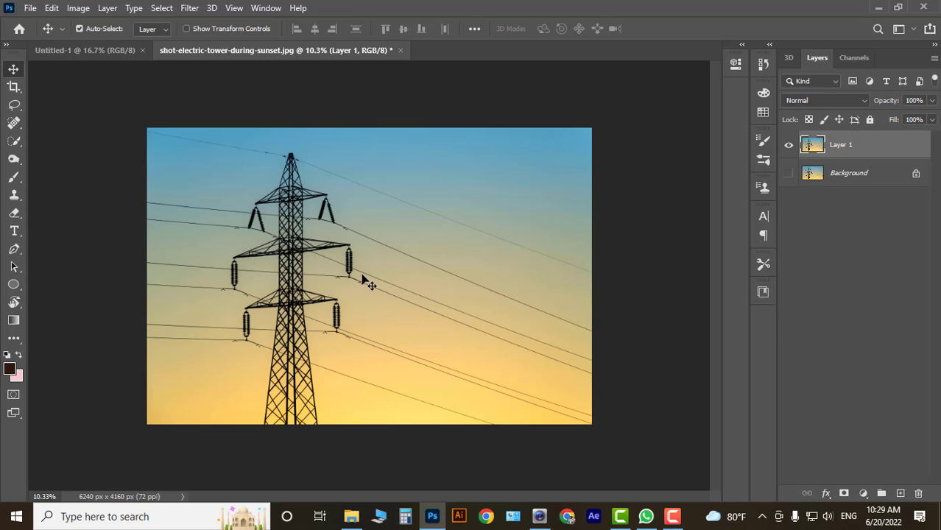
Apply Levels to Layer 1 with input values 81, 1.63 and 194.
{"action": "key", "text": "ctrl+l"}
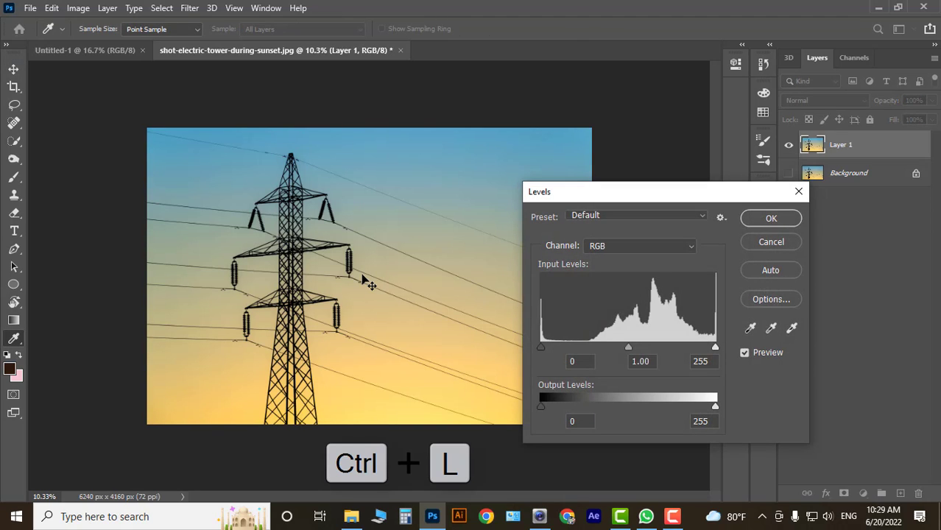
{"action": "mouse_move", "coordinate": [542, 347]}
{"action": "left_mouse_down"}
{"action": "mouse_move", "coordinate": [602, 348]}
{"action": "mouse_move", "coordinate": [567, 349]}
{"action": "left_mouse_up"}
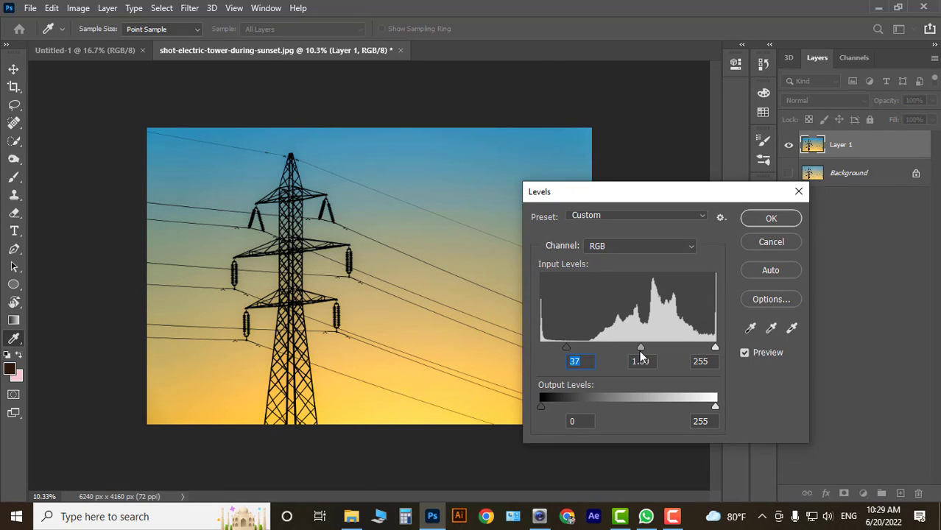
{"action": "left_click_drag", "start_coordinate": [640, 349], "coordinate": [592, 349]}
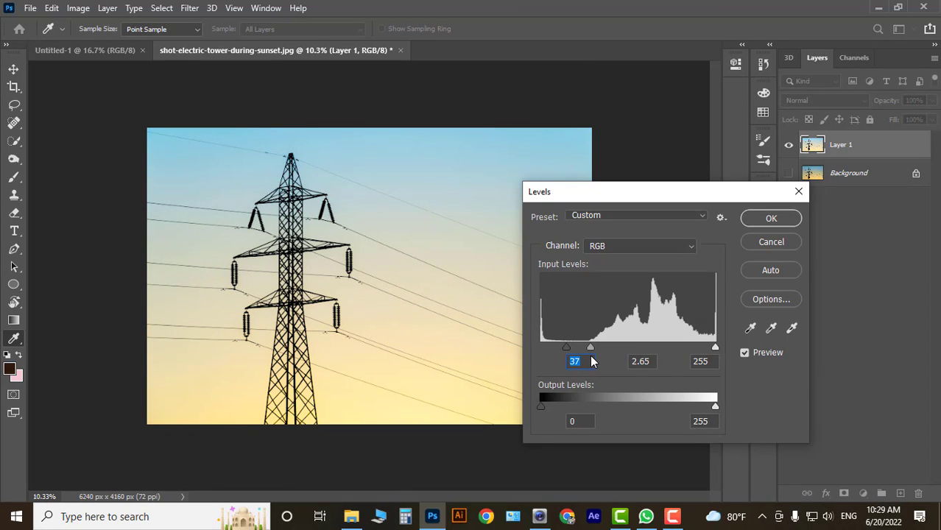
{"action": "key", "text": "Tab"}
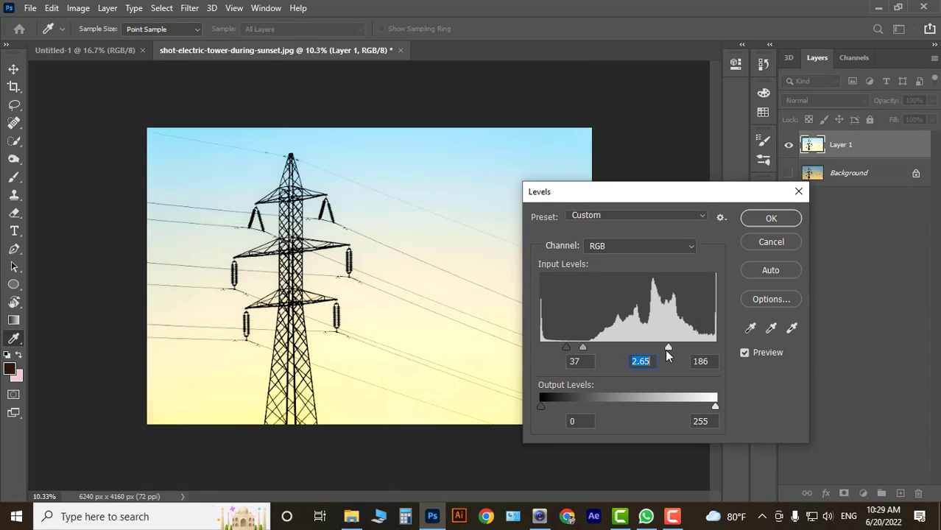
{"action": "mouse_move", "coordinate": [716, 350]}
{"action": "left_mouse_down"}
{"action": "mouse_move", "coordinate": [664, 349]}
{"action": "mouse_move", "coordinate": [709, 360]}
{"action": "left_mouse_up"}
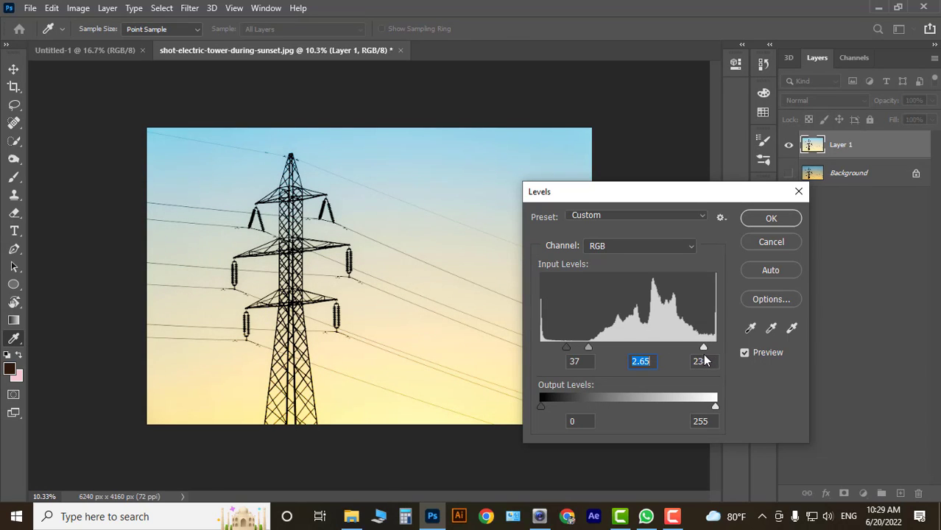
{"action": "left_click", "coordinate": [705, 361]}
{"action": "mouse_move", "coordinate": [589, 347]}
{"action": "left_mouse_down"}
{"action": "mouse_move", "coordinate": [615, 349]}
{"action": "mouse_move", "coordinate": [586, 349]}
{"action": "left_mouse_up"}
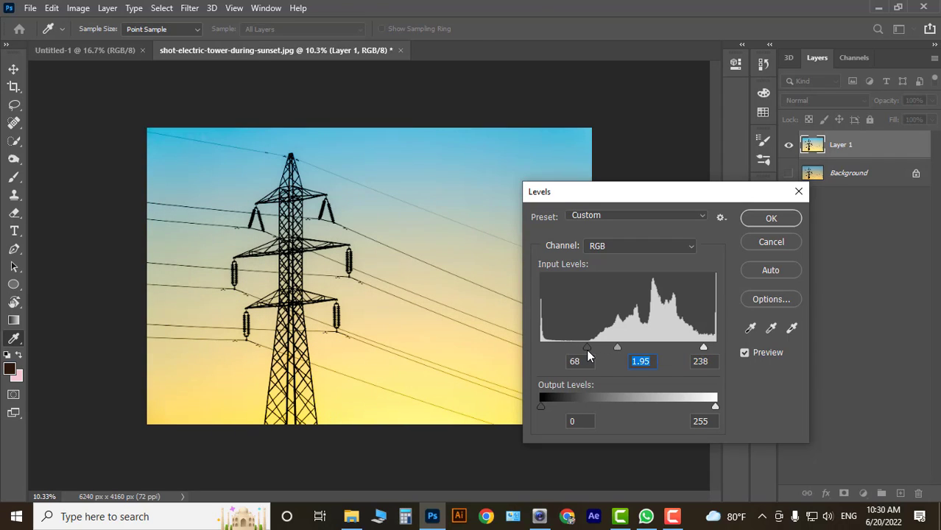
{"action": "left_click_drag", "start_coordinate": [700, 348], "coordinate": [689, 346]}
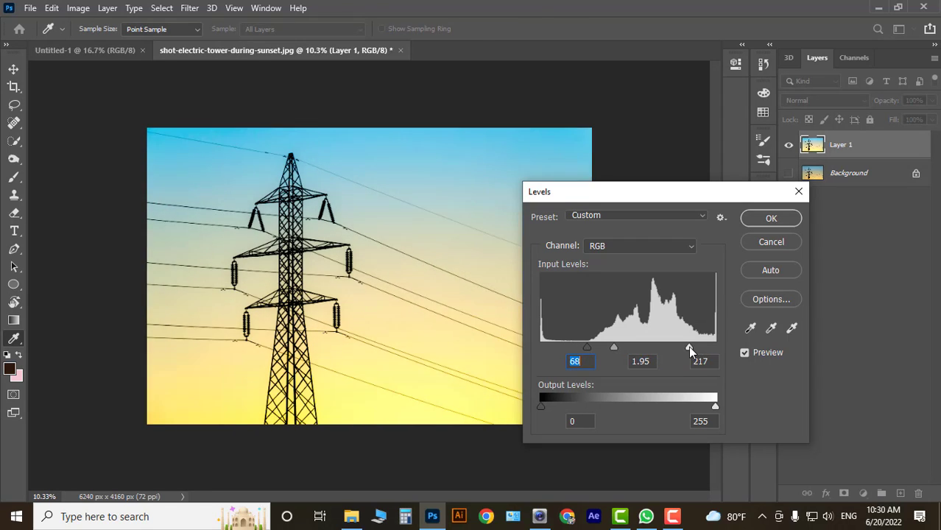
{"action": "mouse_move", "coordinate": [618, 348]}
{"action": "left_mouse_down"}
{"action": "mouse_move", "coordinate": [664, 349]}
{"action": "mouse_move", "coordinate": [585, 348]}
{"action": "left_mouse_up"}
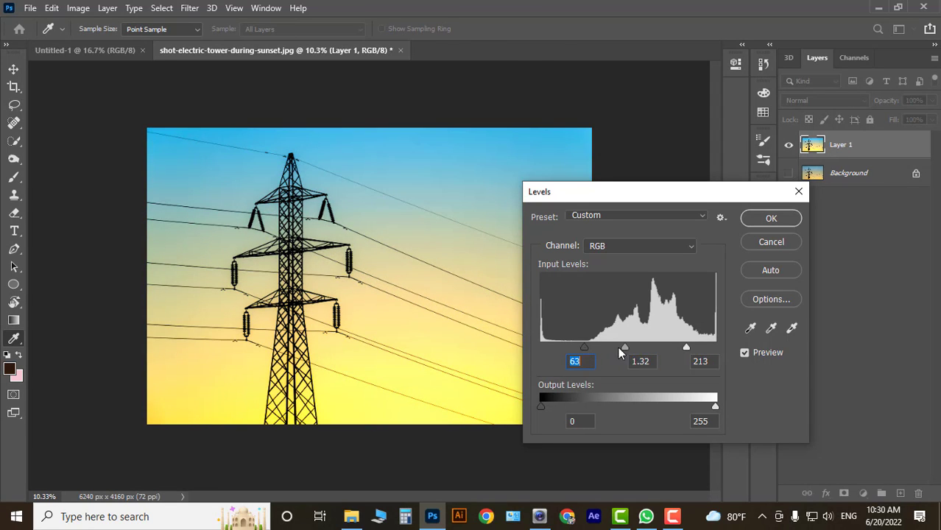
{"action": "mouse_move", "coordinate": [687, 347]}
{"action": "left_mouse_down"}
{"action": "mouse_move", "coordinate": [641, 348]}
{"action": "mouse_move", "coordinate": [650, 356]}
{"action": "mouse_move", "coordinate": [672, 348]}
{"action": "mouse_move", "coordinate": [588, 347]}
{"action": "mouse_move", "coordinate": [615, 348]}
{"action": "mouse_move", "coordinate": [596, 348]}
{"action": "left_mouse_up"}
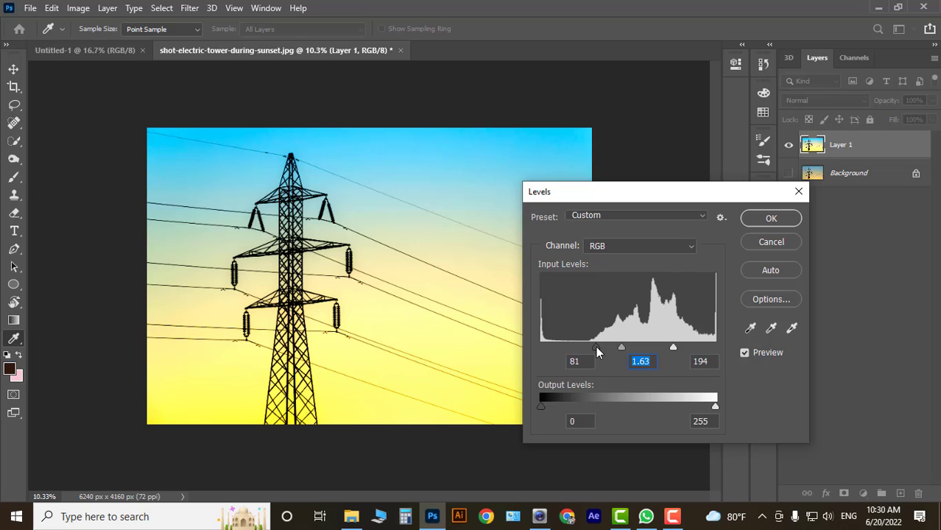
{"action": "left_click", "coordinate": [596, 349]}
{"action": "left_click", "coordinate": [783, 218]}
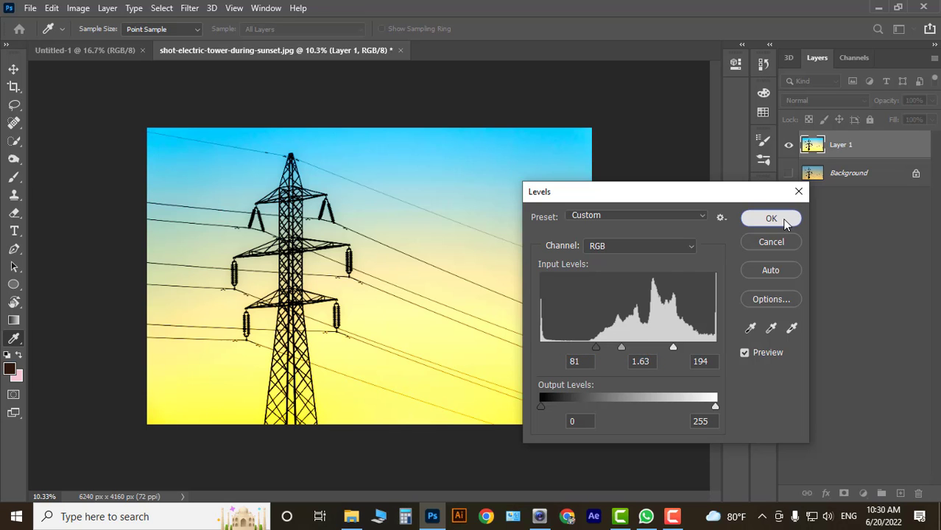
Zoom in and out to inspect the darkened tower silhouette.
{"action": "scroll", "coordinate": [342, 151], "scroll_direction": "up", "scroll_amount": 3}
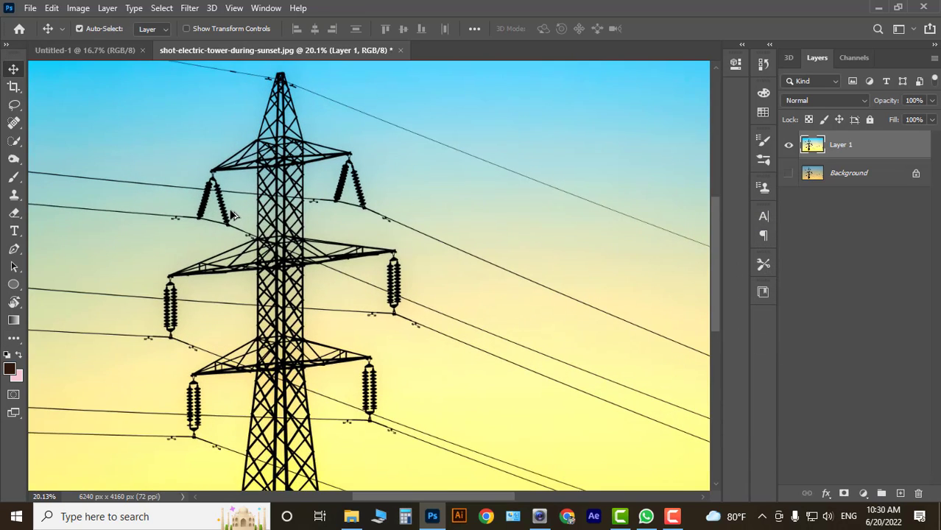
{"action": "scroll", "coordinate": [317, 165], "scroll_direction": "up", "scroll_amount": 3}
{"action": "scroll", "coordinate": [301, 177], "scroll_direction": "up", "scroll_amount": 3}
{"action": "scroll", "coordinate": [370, 214], "scroll_direction": "up", "scroll_amount": 2}
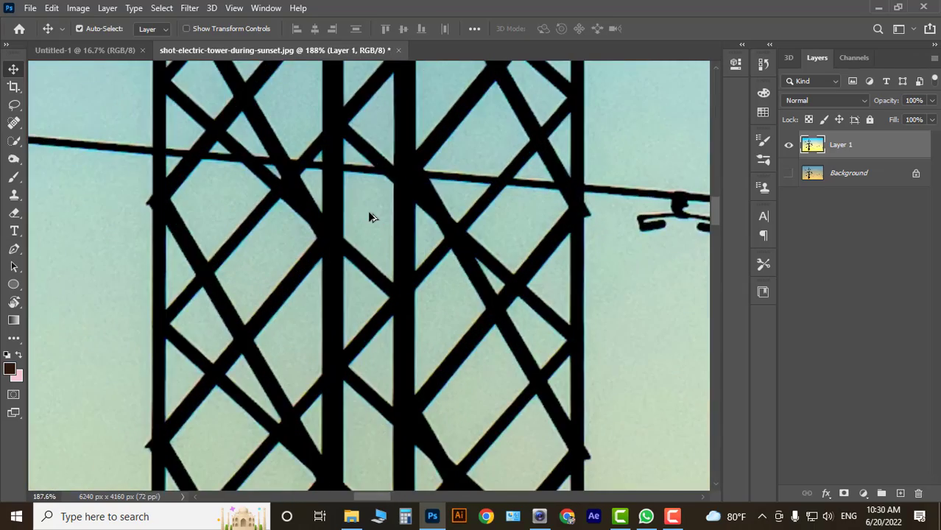
{"action": "scroll", "coordinate": [364, 217], "scroll_direction": "down", "scroll_amount": 3}
{"action": "scroll", "coordinate": [364, 219], "scroll_direction": "down", "scroll_amount": 3}
{"action": "scroll", "coordinate": [364, 220], "scroll_direction": "down", "scroll_amount": 2}
{"action": "scroll", "coordinate": [364, 220], "scroll_direction": "down", "scroll_amount": 2}
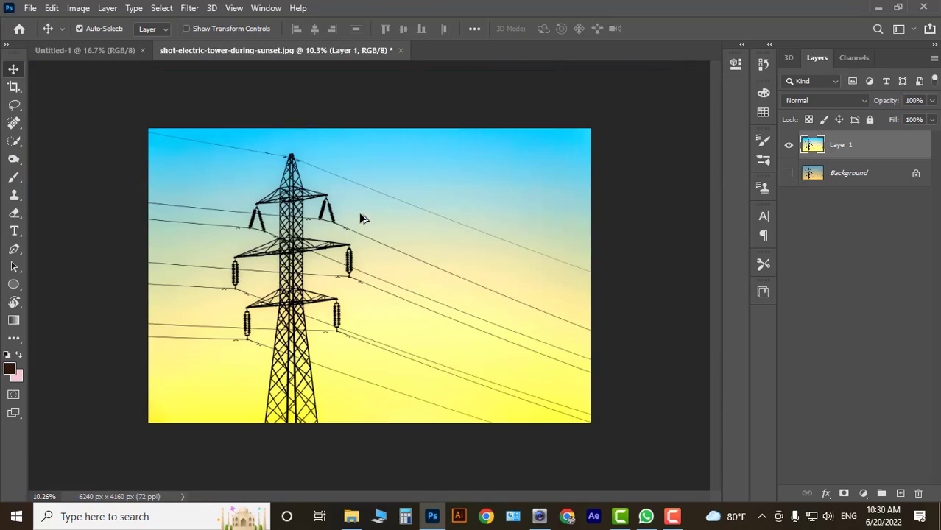
{"action": "scroll", "coordinate": [359, 228], "scroll_direction": "down", "scroll_amount": 1}
{"action": "scroll", "coordinate": [356, 239], "scroll_direction": "up", "scroll_amount": 2}
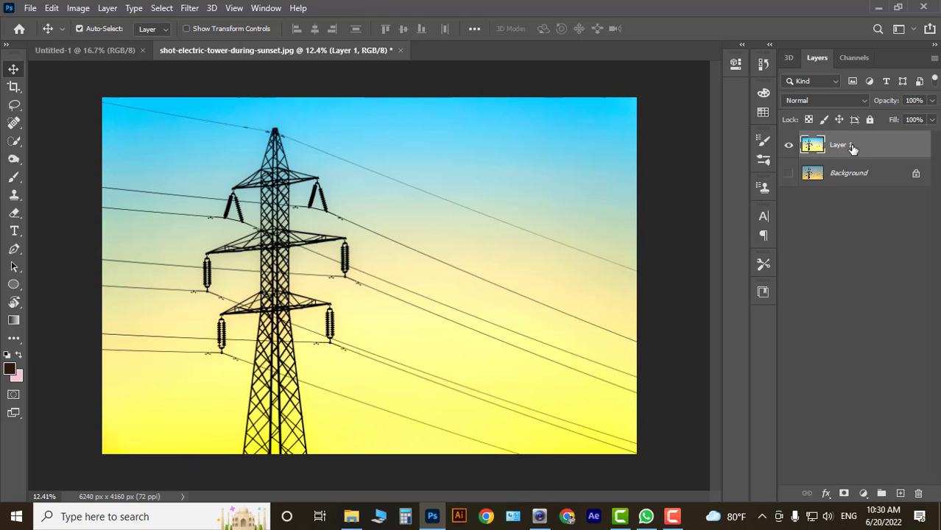
Compare the Red, Green and Blue channels, ending with only Green displayed.
{"action": "left_click", "coordinate": [856, 59]}
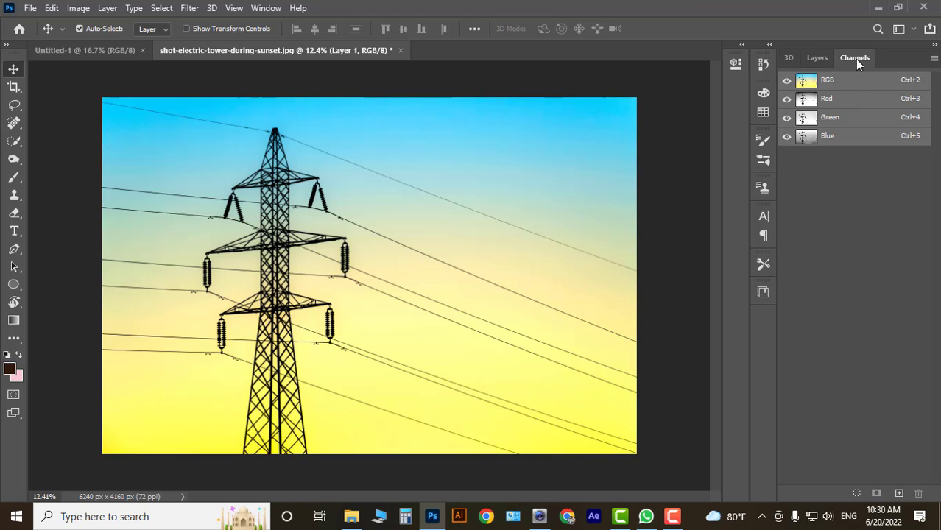
{"action": "left_click", "coordinate": [842, 100]}
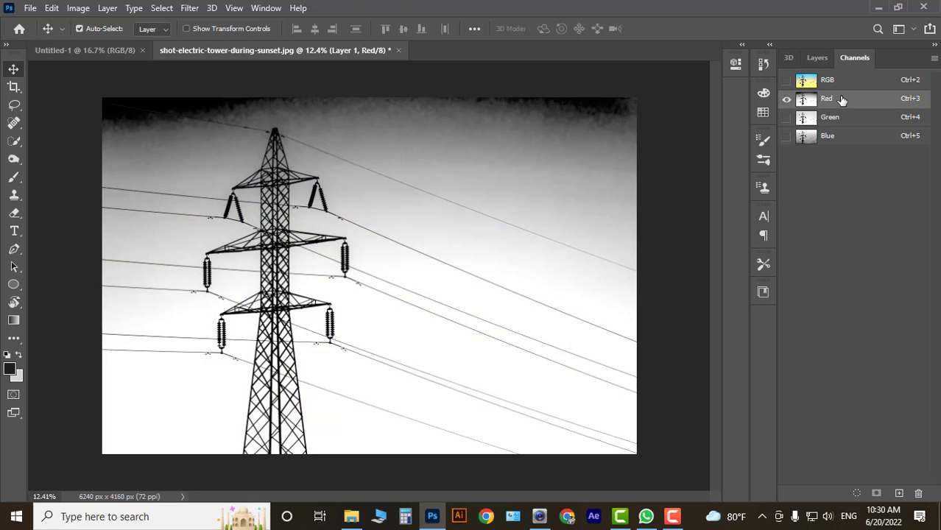
{"action": "left_click", "coordinate": [841, 120]}
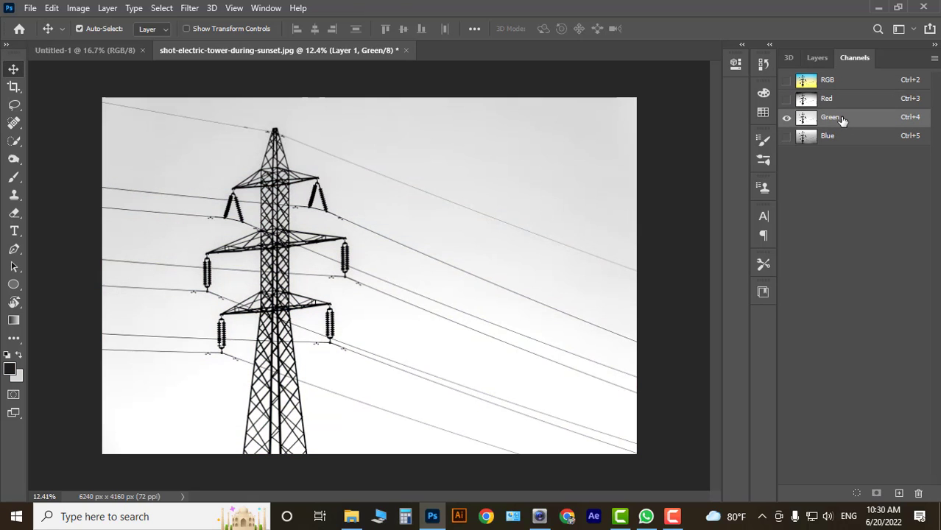
{"action": "left_click", "coordinate": [852, 142]}
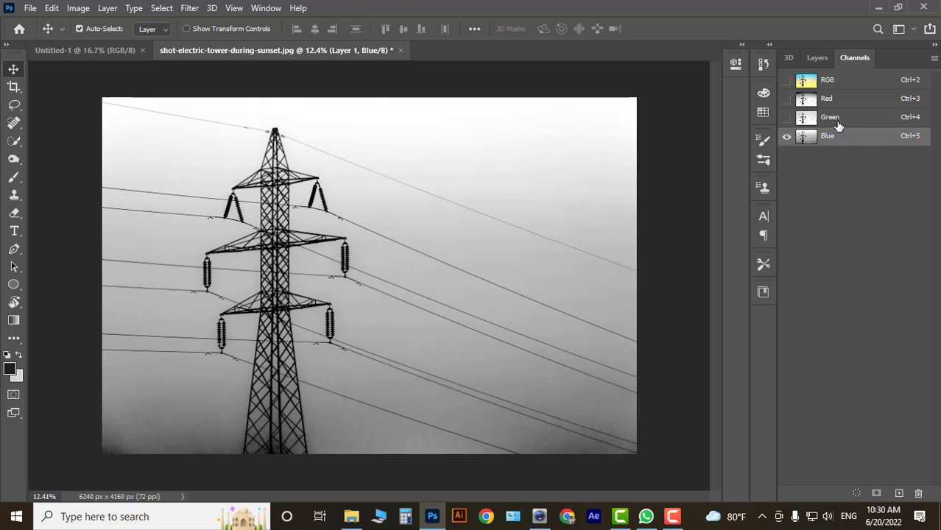
{"action": "left_click", "coordinate": [840, 119]}
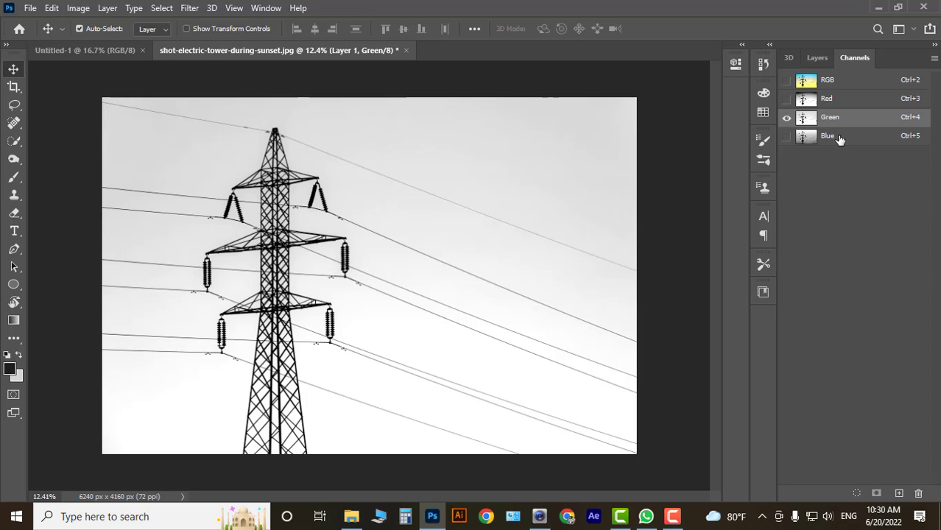
{"action": "left_click", "coordinate": [840, 138]}
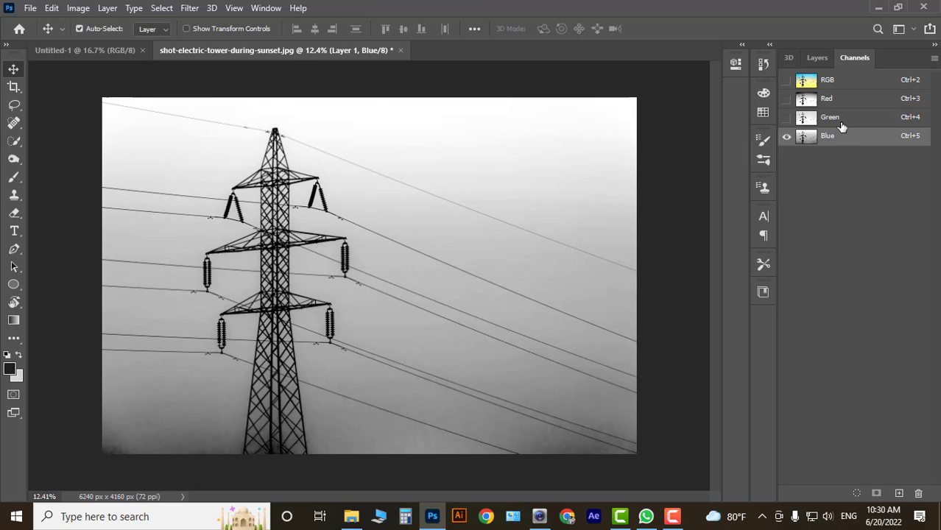
{"action": "left_click", "coordinate": [841, 121]}
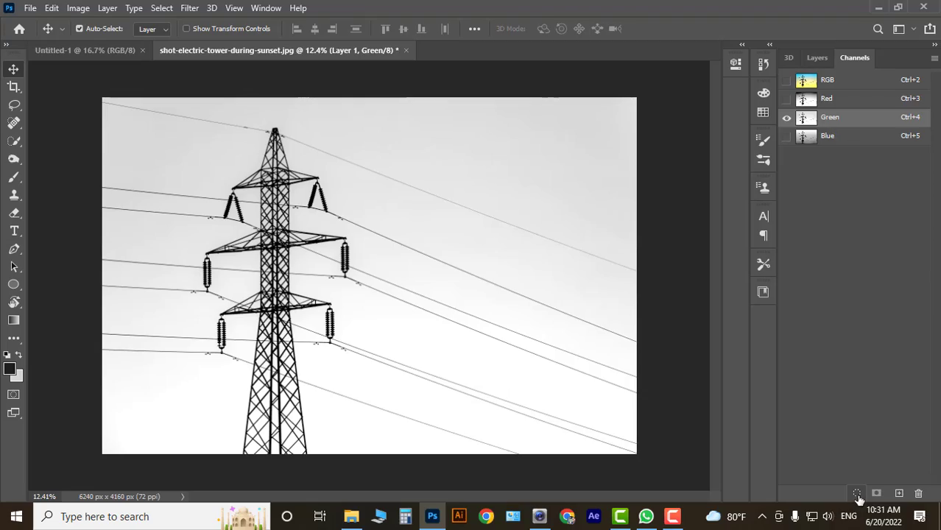
Load the Green channel as a selection and zoom in on it.
{"action": "left_click", "coordinate": [855, 494]}
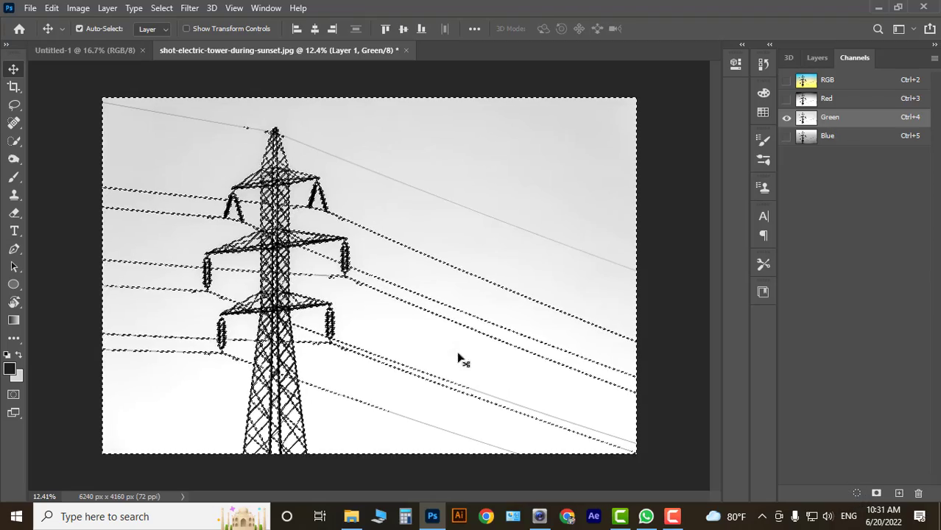
{"action": "scroll", "coordinate": [244, 328], "scroll_direction": "up", "scroll_amount": 3}
{"action": "scroll", "coordinate": [244, 328], "scroll_direction": "up", "scroll_amount": 5}
{"action": "scroll", "coordinate": [273, 258], "scroll_direction": "up", "scroll_amount": 3}
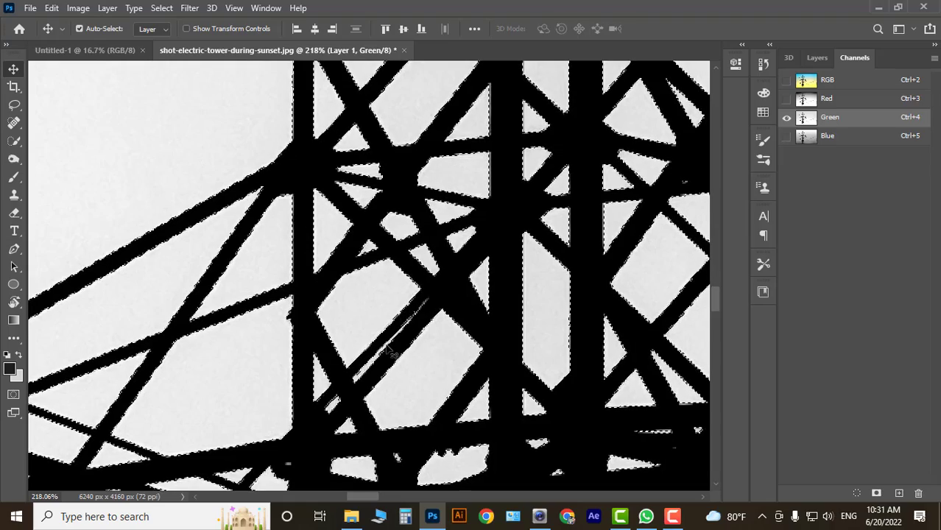
{"action": "scroll", "coordinate": [257, 243], "scroll_direction": "down", "scroll_amount": 2}
{"action": "scroll", "coordinate": [256, 243], "scroll_direction": "down", "scroll_amount": 3}
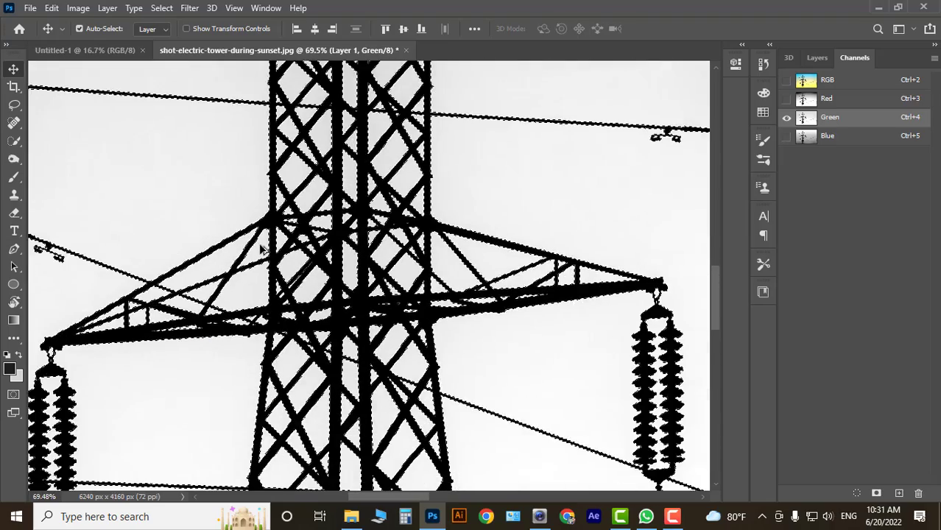
{"action": "scroll", "coordinate": [257, 243], "scroll_direction": "down", "scroll_amount": 2}
{"action": "scroll", "coordinate": [292, 249], "scroll_direction": "down", "scroll_amount": 2}
{"action": "scroll", "coordinate": [416, 246], "scroll_direction": "down", "scroll_amount": 2}
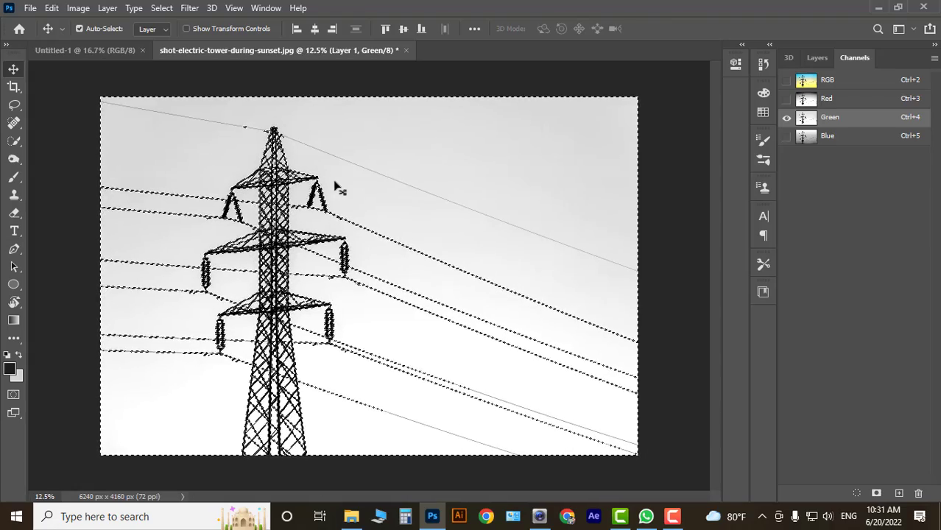
Zoom in and out to check the selection edges around the tower and wires.
{"action": "scroll", "coordinate": [520, 219], "scroll_direction": "up", "scroll_amount": 2}
{"action": "scroll", "coordinate": [522, 212], "scroll_direction": "up", "scroll_amount": 2}
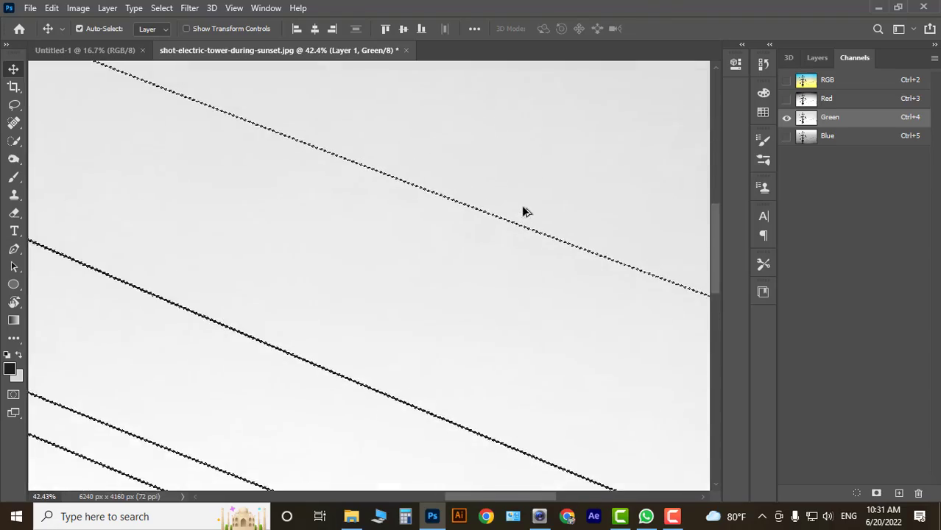
{"action": "scroll", "coordinate": [501, 220], "scroll_direction": "up", "scroll_amount": 3}
{"action": "scroll", "coordinate": [494, 225], "scroll_direction": "up", "scroll_amount": 2}
{"action": "scroll", "coordinate": [512, 219], "scroll_direction": "down", "scroll_amount": 2}
{"action": "scroll", "coordinate": [507, 232], "scroll_direction": "down", "scroll_amount": 2}
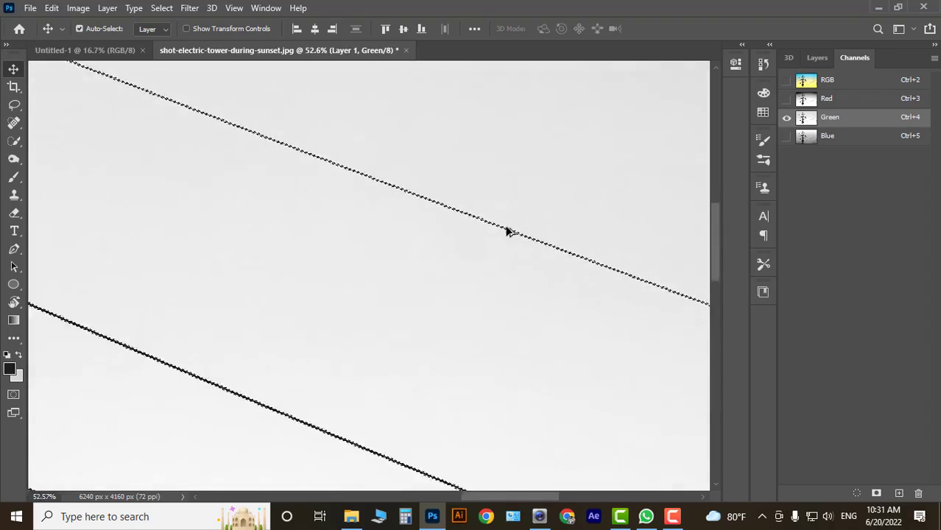
{"action": "scroll", "coordinate": [507, 231], "scroll_direction": "down", "scroll_amount": 2}
{"action": "scroll", "coordinate": [561, 224], "scroll_direction": "down", "scroll_amount": 1}
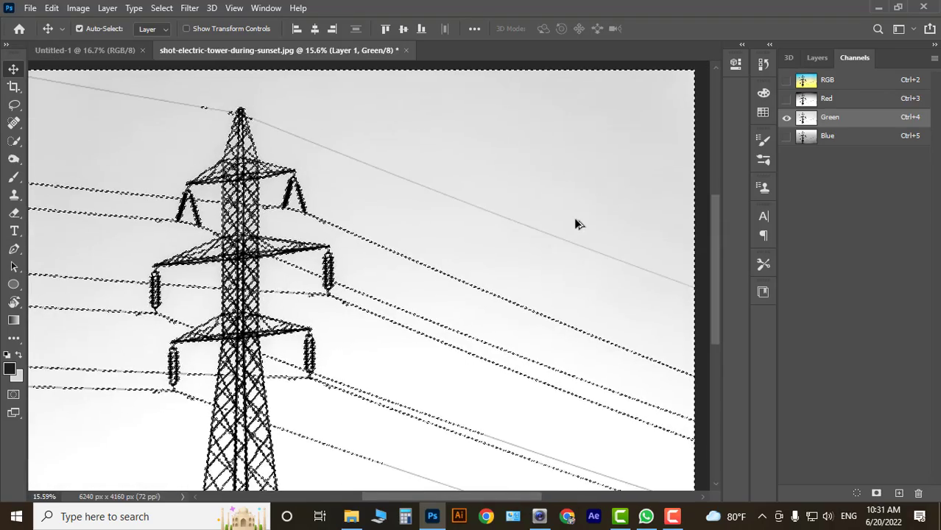
{"action": "scroll", "coordinate": [196, 90], "scroll_direction": "up", "scroll_amount": 2}
{"action": "scroll", "coordinate": [280, 125], "scroll_direction": "up", "scroll_amount": 3}
{"action": "scroll", "coordinate": [322, 148], "scroll_direction": "up", "scroll_amount": 2}
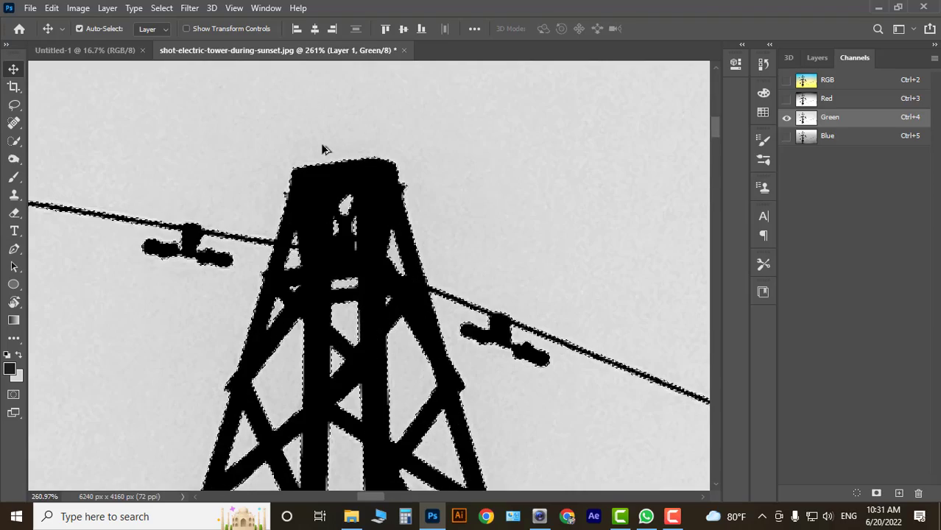
{"action": "scroll", "coordinate": [321, 146], "scroll_direction": "down", "scroll_amount": 3}
{"action": "scroll", "coordinate": [324, 147], "scroll_direction": "down", "scroll_amount": 2}
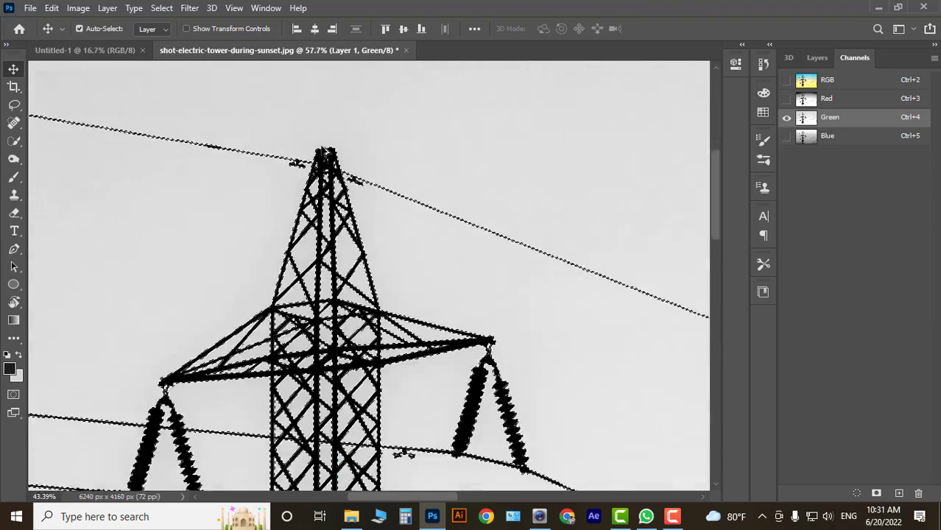
{"action": "scroll", "coordinate": [328, 149], "scroll_direction": "down", "scroll_amount": 1}
{"action": "scroll", "coordinate": [332, 153], "scroll_direction": "down", "scroll_amount": 2}
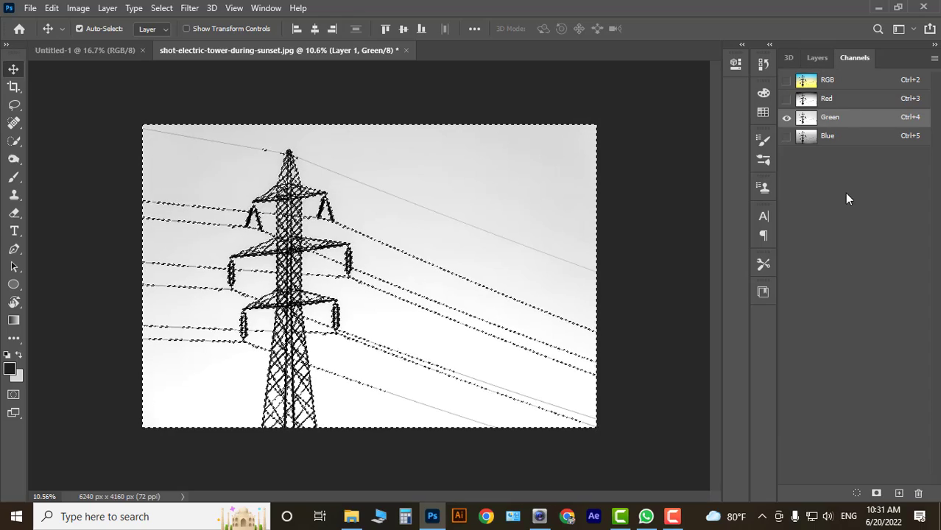
Show and select the Background layer, mask it with the selection, and hide Layer 1.
{"action": "left_click", "coordinate": [816, 59]}
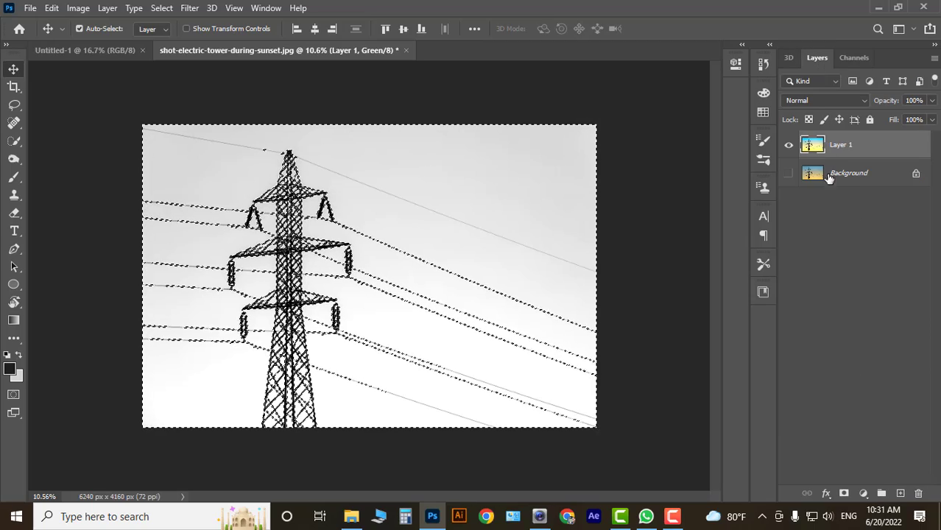
{"action": "left_click", "coordinate": [789, 173]}
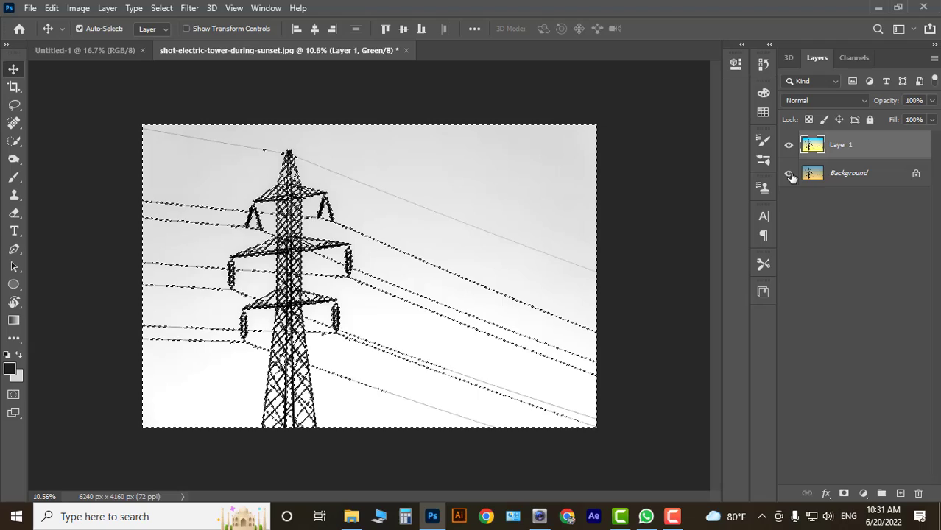
{"action": "left_click", "coordinate": [848, 175]}
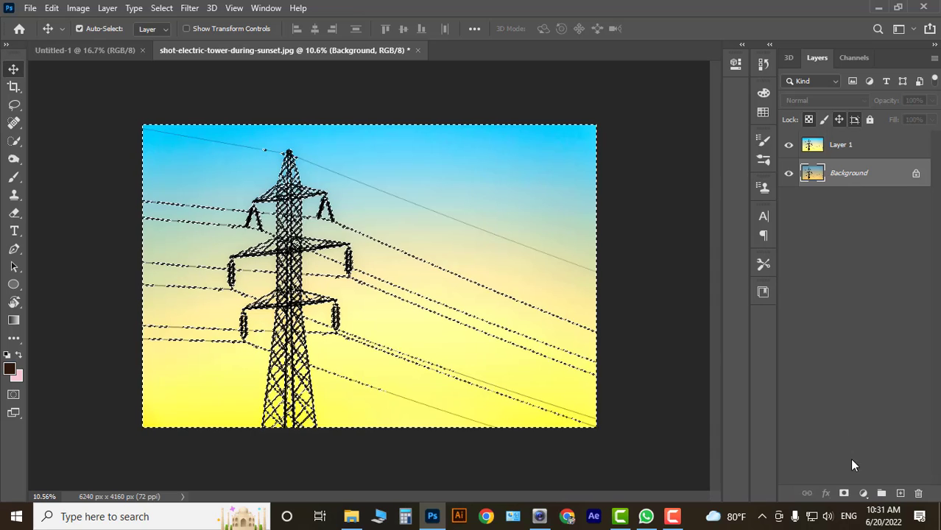
{"action": "left_click", "coordinate": [844, 494]}
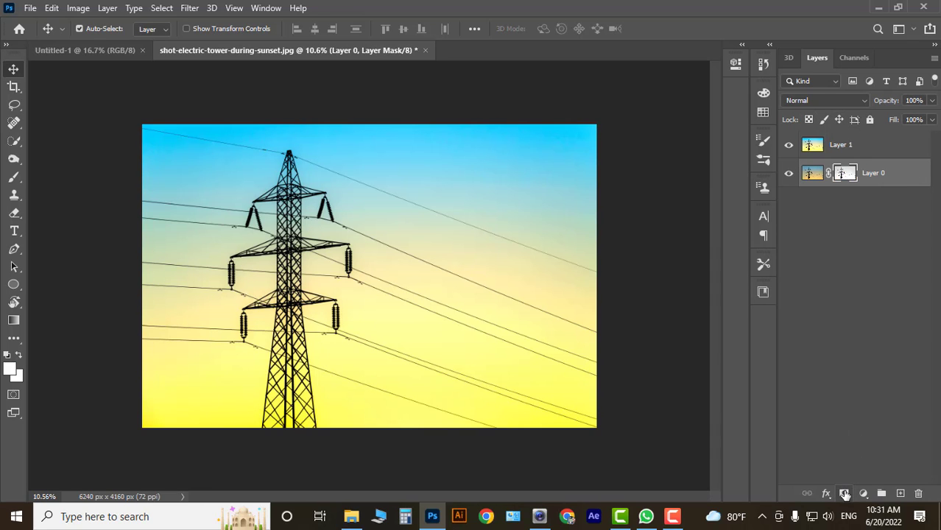
{"action": "left_click", "coordinate": [789, 147]}
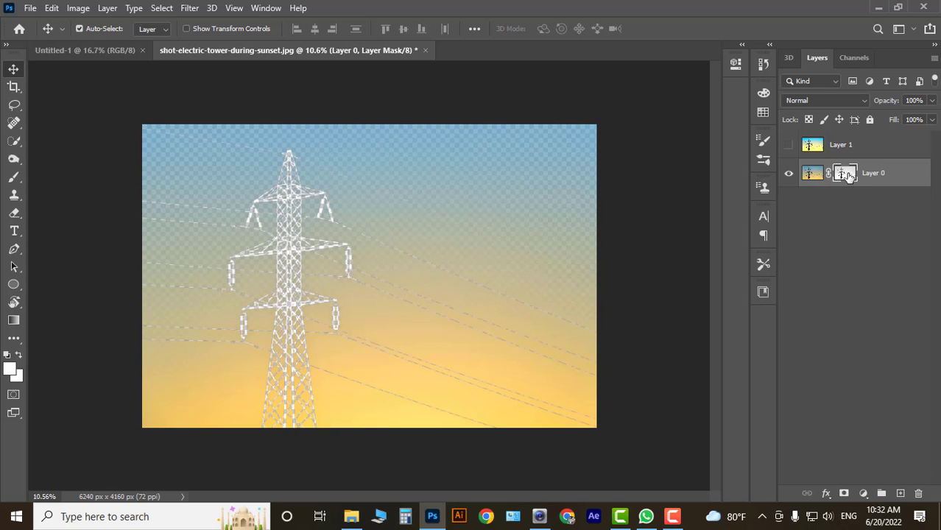
Invert the Layer 0 mask and move the tower cutout left and up on the canvas.
{"action": "key", "text": "ctrl+i"}
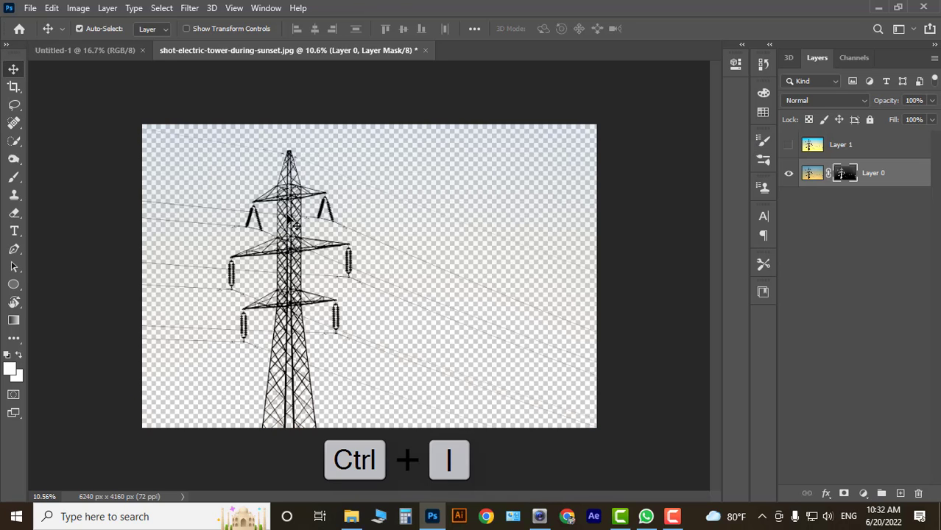
{"action": "mouse_move", "coordinate": [290, 220]}
{"action": "left_mouse_down"}
{"action": "mouse_move", "coordinate": [276, 208]}
{"action": "mouse_move", "coordinate": [278, 221]}
{"action": "left_mouse_up"}
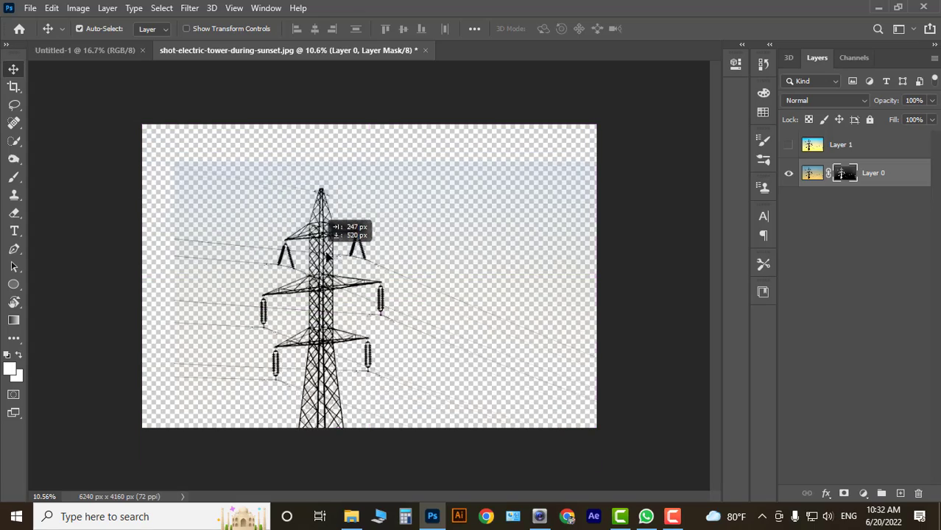
{"action": "left_click_drag", "start_coordinate": [278, 219], "coordinate": [364, 258]}
{"action": "scroll", "coordinate": [231, 168], "scroll_direction": "up", "scroll_amount": 3}
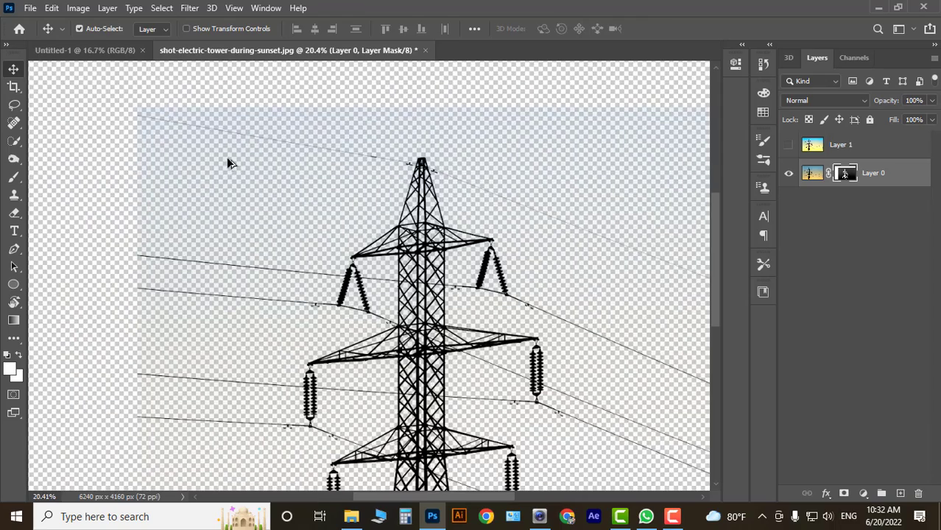
{"action": "scroll", "coordinate": [240, 107], "scroll_direction": "up", "scroll_amount": 2}
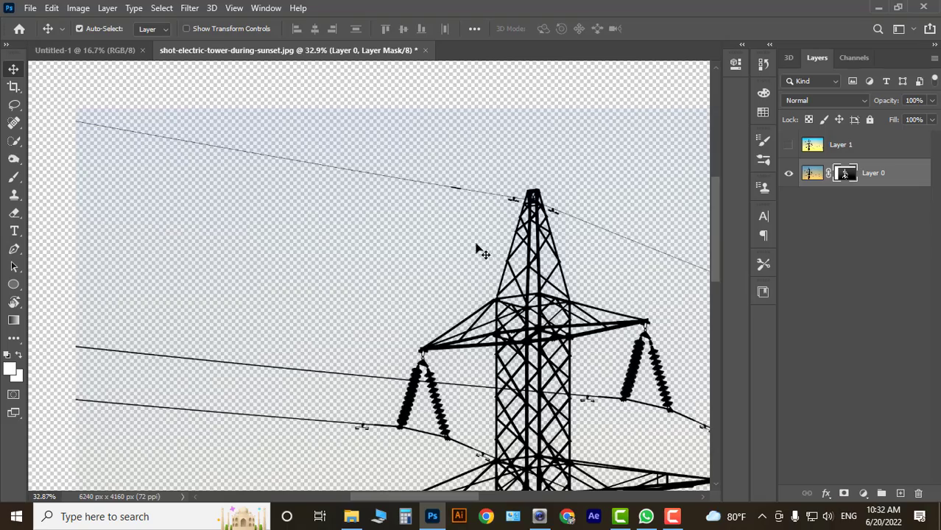
{"action": "left_click_drag", "start_coordinate": [481, 248], "coordinate": [230, 147]}
{"action": "scroll", "coordinate": [362, 190], "scroll_direction": "down", "scroll_amount": 3}
{"action": "scroll", "coordinate": [362, 189], "scroll_direction": "down", "scroll_amount": 2}
Add a Solid Color fill layer in orange-brown b46a42 and place it below Layer 0.
{"action": "left_click", "coordinate": [866, 466]}
{"action": "left_click", "coordinate": [863, 493]}
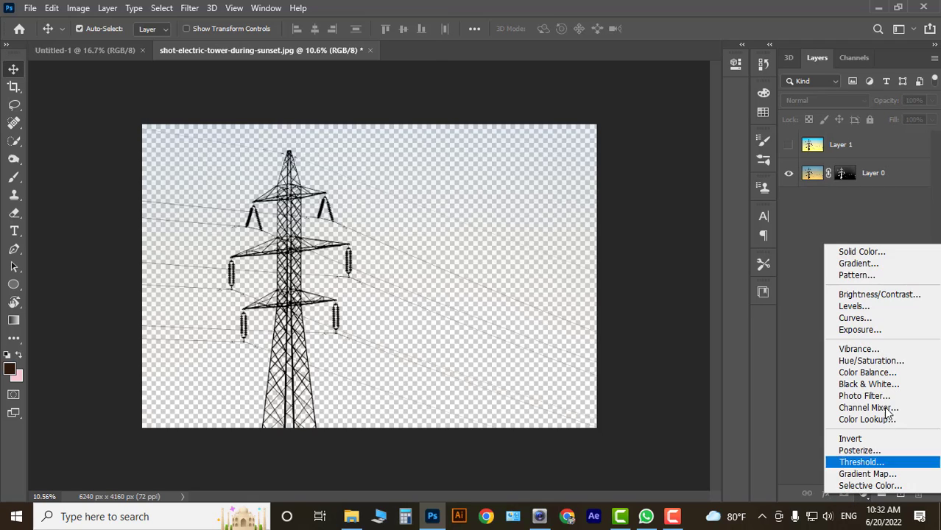
{"action": "left_click", "coordinate": [882, 252]}
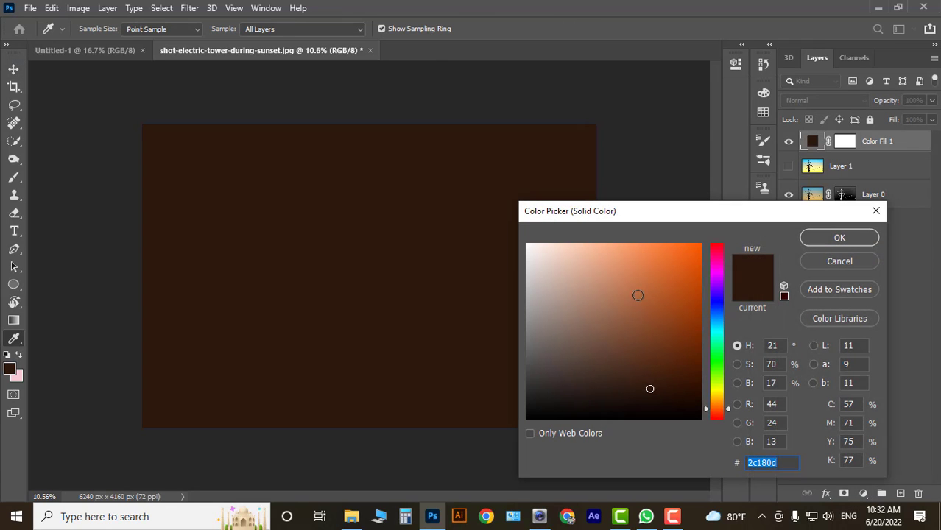
{"action": "left_click", "coordinate": [634, 293]}
{"action": "left_click", "coordinate": [841, 236]}
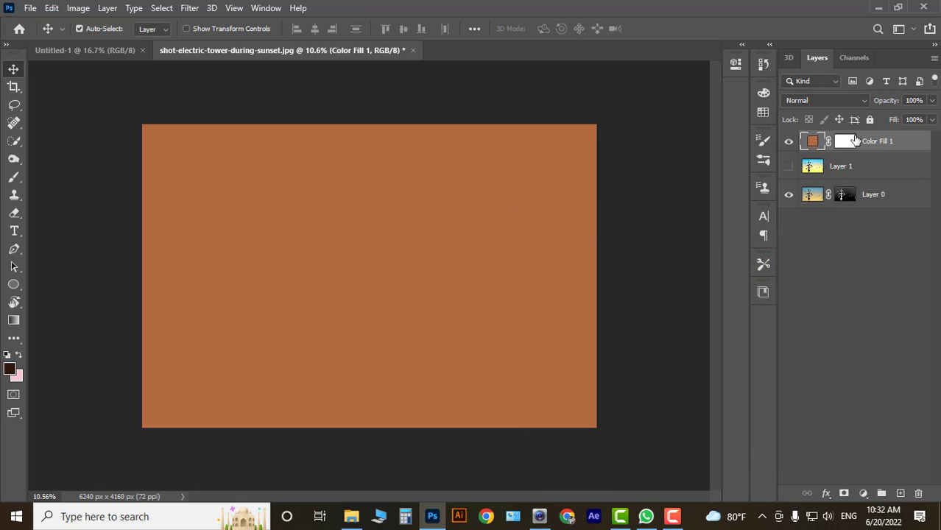
{"action": "left_click_drag", "start_coordinate": [871, 140], "coordinate": [888, 213]}
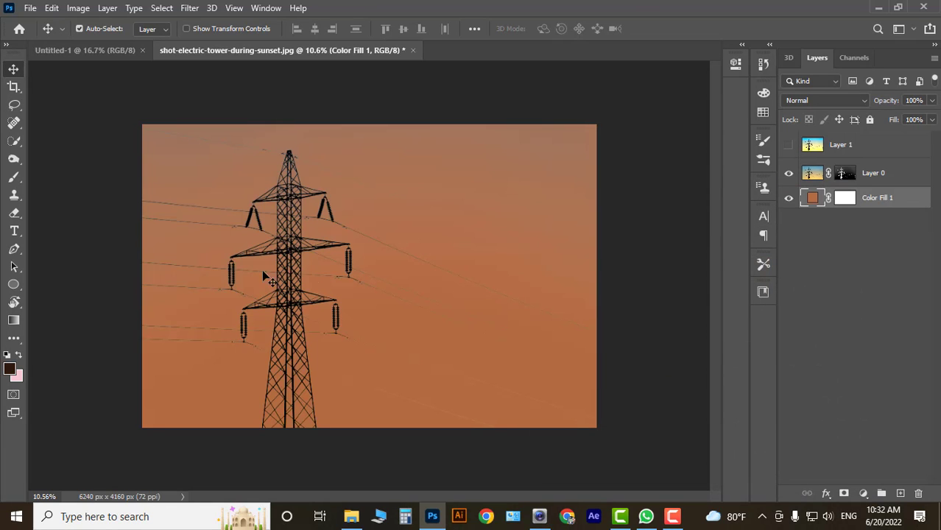
Zoom and pan to inspect the tower silhouette against the orange backdrop.
{"action": "scroll", "coordinate": [263, 276], "scroll_direction": "up", "scroll_amount": 2}
{"action": "scroll", "coordinate": [269, 265], "scroll_direction": "up", "scroll_amount": 2}
{"action": "scroll", "coordinate": [272, 257], "scroll_direction": "down", "scroll_amount": 2}
{"action": "scroll", "coordinate": [277, 252], "scroll_direction": "down", "scroll_amount": 2}
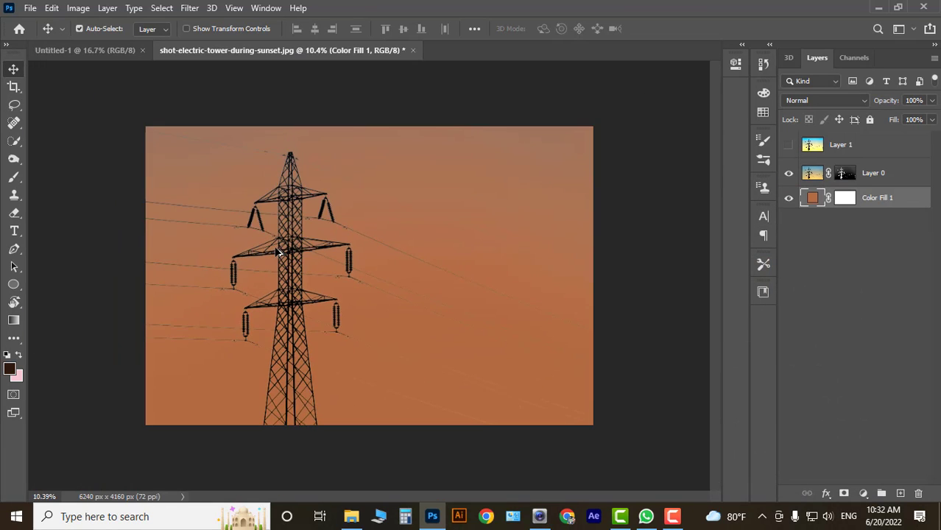
{"action": "scroll", "coordinate": [580, 126], "scroll_direction": "up", "scroll_amount": 2}
{"action": "scroll", "coordinate": [582, 126], "scroll_direction": "up", "scroll_amount": 2}
{"action": "scroll", "coordinate": [507, 162], "scroll_direction": "down", "scroll_amount": 5}
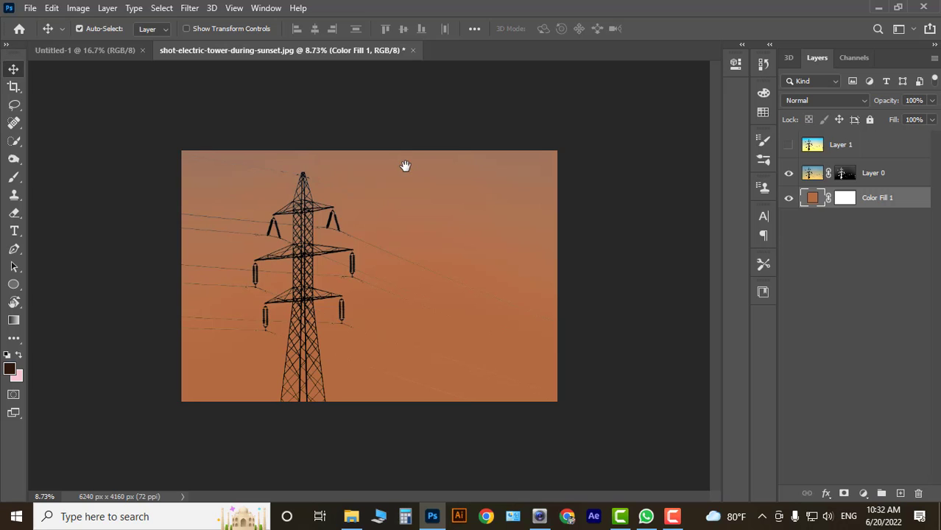
{"action": "scroll", "coordinate": [256, 186], "scroll_direction": "up", "scroll_amount": 2}
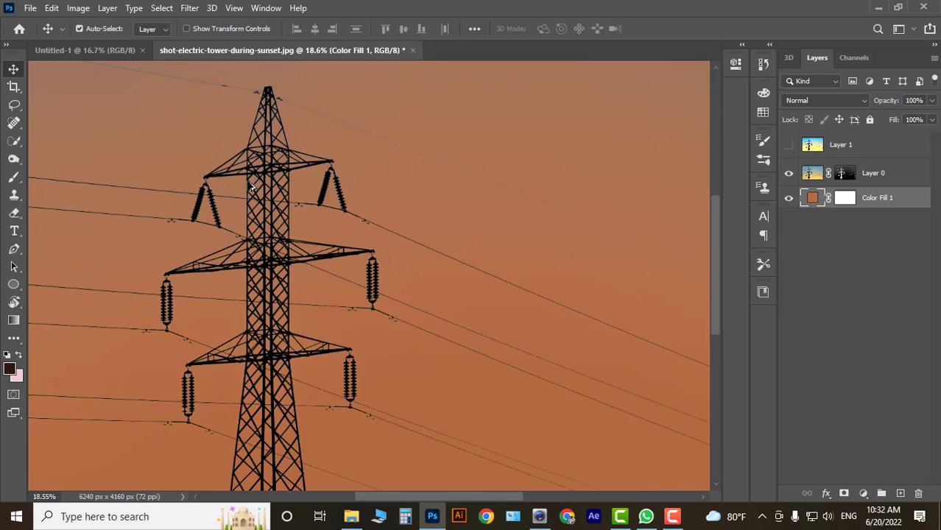
{"action": "scroll", "coordinate": [259, 187], "scroll_direction": "up", "scroll_amount": 2}
{"action": "scroll", "coordinate": [263, 188], "scroll_direction": "up", "scroll_amount": 3}
{"action": "scroll", "coordinate": [461, 243], "scroll_direction": "down", "scroll_amount": 3}
{"action": "scroll", "coordinate": [469, 242], "scroll_direction": "down", "scroll_amount": 2}
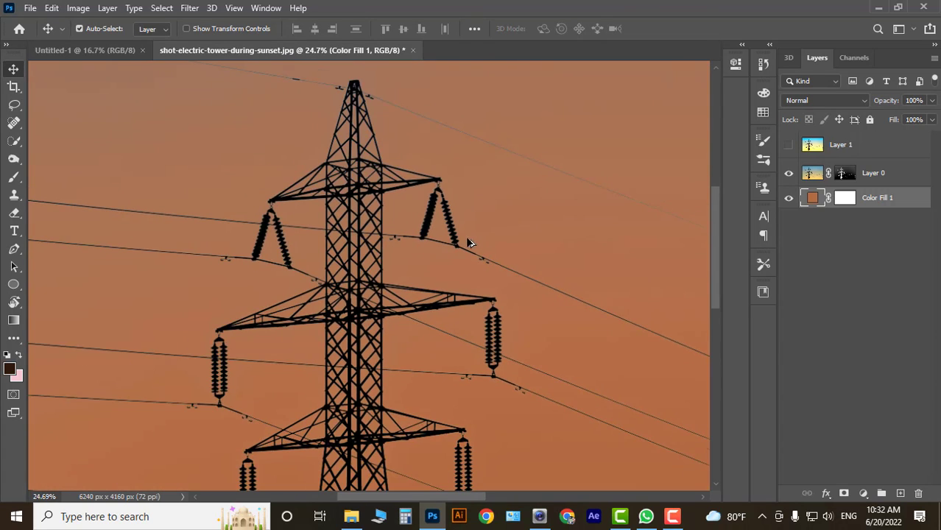
{"action": "left_click_drag", "start_coordinate": [713, 246], "coordinate": [714, 299]}
{"action": "scroll", "coordinate": [225, 303], "scroll_direction": "up", "scroll_amount": 1}
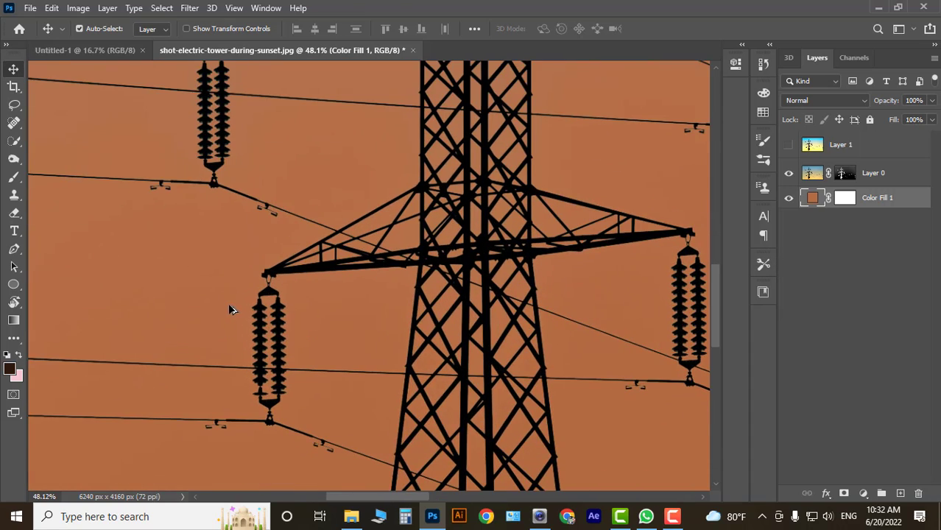
{"action": "scroll", "coordinate": [229, 303], "scroll_direction": "down", "scroll_amount": 2}
{"action": "scroll", "coordinate": [232, 306], "scroll_direction": "down", "scroll_amount": 2}
{"action": "scroll", "coordinate": [280, 302], "scroll_direction": "down", "scroll_amount": 2}
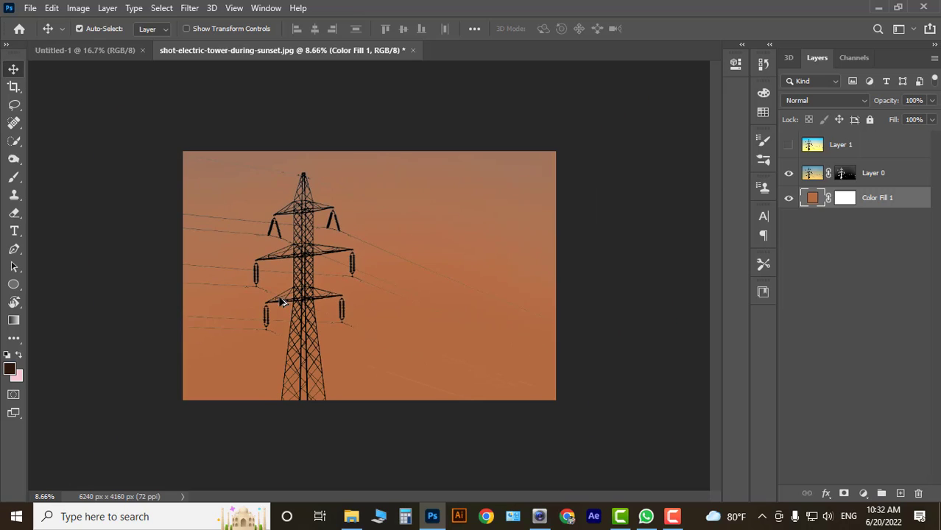
Change Color Fill 1 to the lighter orange faa65c, then select Layer 0.
{"action": "double_click", "coordinate": [815, 199]}
{"action": "mouse_move", "coordinate": [682, 309]}
{"action": "left_mouse_down"}
{"action": "mouse_move", "coordinate": [614, 241]}
{"action": "mouse_move", "coordinate": [637, 247]}
{"action": "left_mouse_up"}
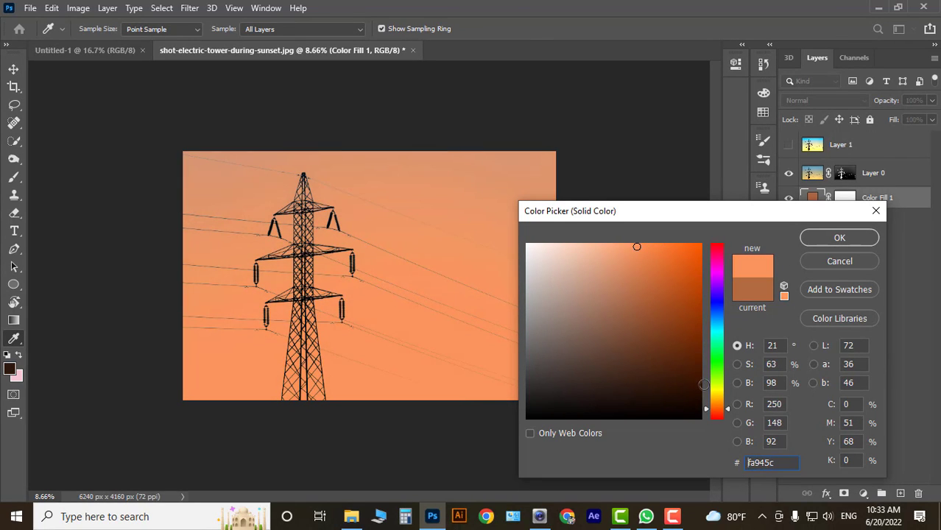
{"action": "left_click_drag", "start_coordinate": [724, 407], "coordinate": [724, 411]}
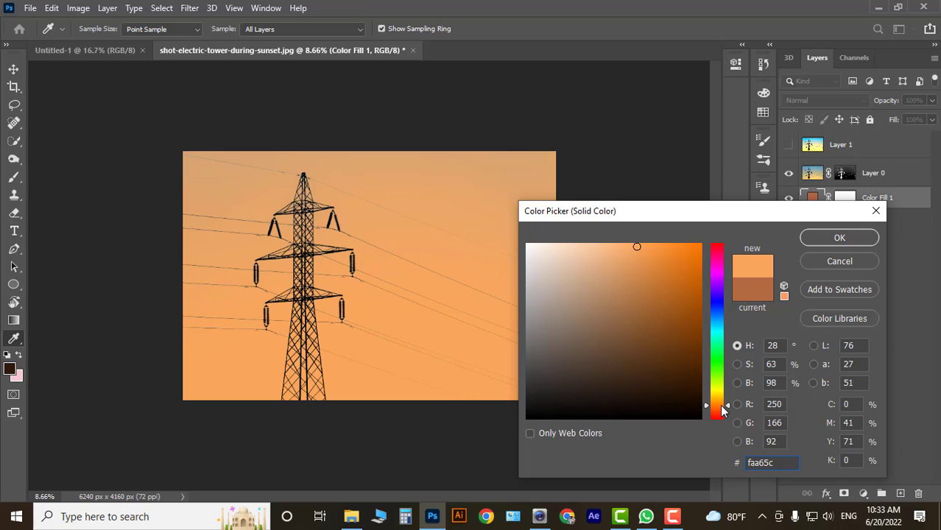
{"action": "left_click", "coordinate": [856, 238]}
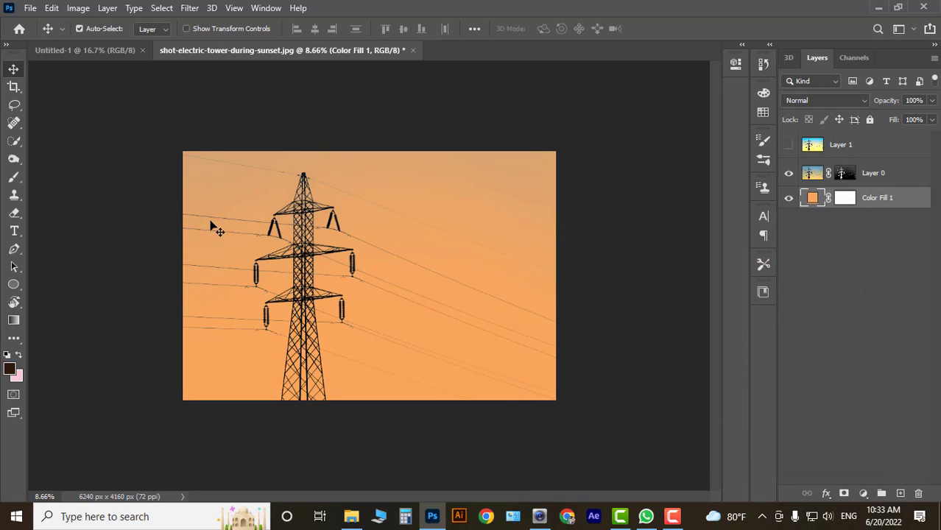
{"action": "scroll", "coordinate": [269, 258], "scroll_direction": "up", "scroll_amount": 5}
{"action": "scroll", "coordinate": [272, 271], "scroll_direction": "down", "scroll_amount": 2}
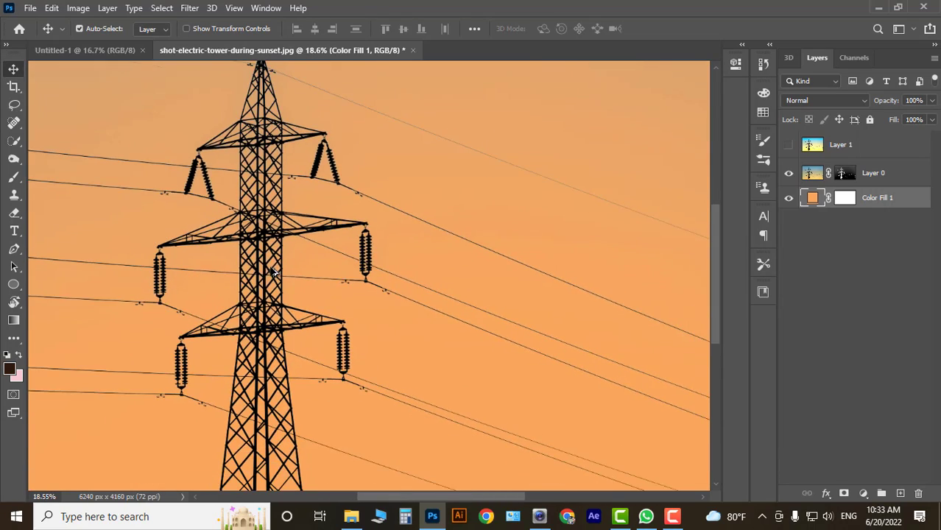
{"action": "scroll", "coordinate": [272, 271], "scroll_direction": "down", "scroll_amount": 2}
{"action": "scroll", "coordinate": [263, 271], "scroll_direction": "up", "scroll_amount": 2}
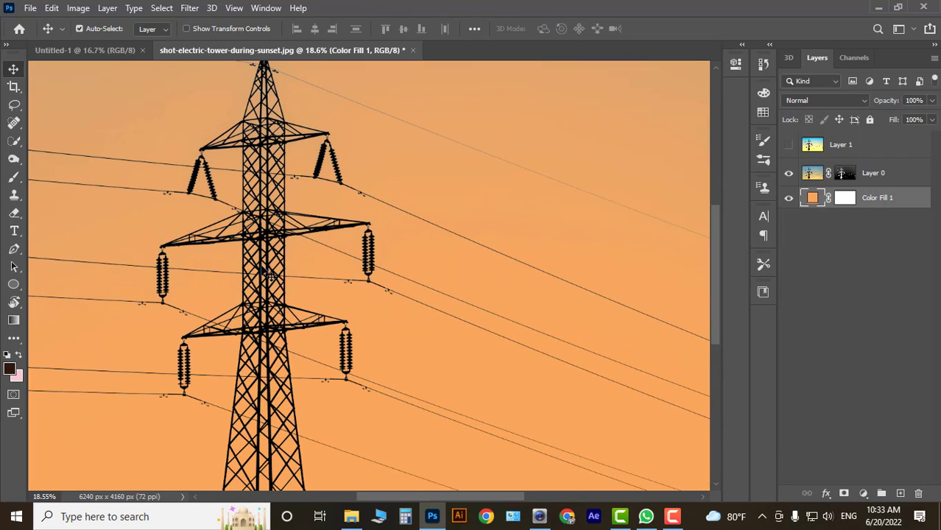
{"action": "left_click", "coordinate": [266, 274]}
Darken the tower layer with Levels, setting the midtone input value to 0.72.
{"action": "key", "text": "ctrl+l"}
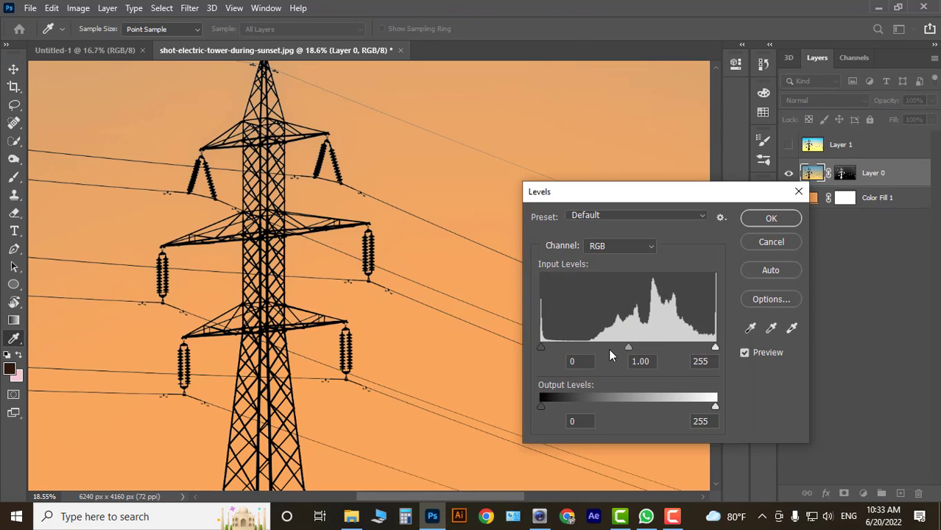
{"action": "left_click_drag", "start_coordinate": [540, 347], "coordinate": [477, 350]}
{"action": "mouse_move", "coordinate": [628, 347]}
{"action": "left_mouse_down"}
{"action": "mouse_move", "coordinate": [695, 343]}
{"action": "mouse_move", "coordinate": [646, 342]}
{"action": "left_mouse_up"}
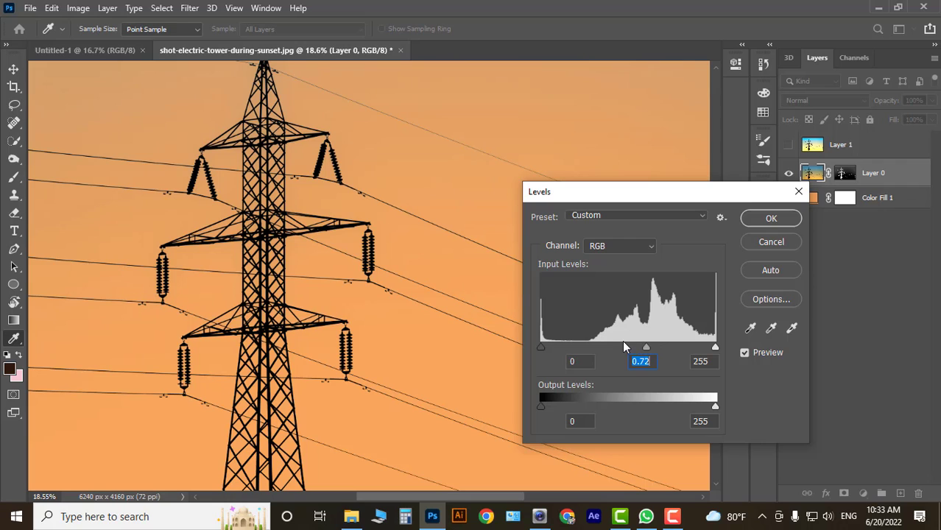
{"action": "left_click", "coordinate": [770, 219]}
Zoom in and out over the canvas to inspect the tower silhouette on the orange fill.
{"action": "key", "text": "v"}
{"action": "scroll", "coordinate": [495, 302], "scroll_direction": "down", "scroll_amount": 3}
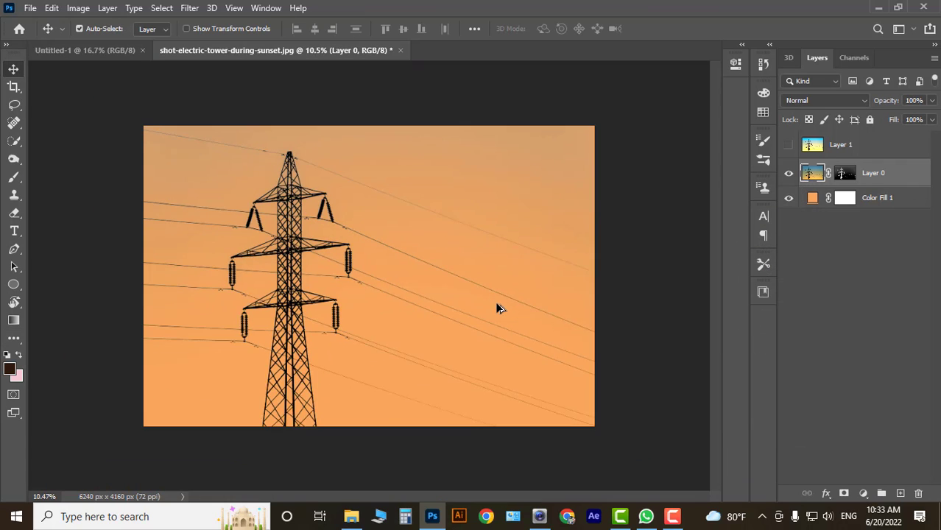
{"action": "scroll", "coordinate": [495, 301], "scroll_direction": "down", "scroll_amount": 1}
{"action": "scroll", "coordinate": [290, 254], "scroll_direction": "up", "scroll_amount": 5}
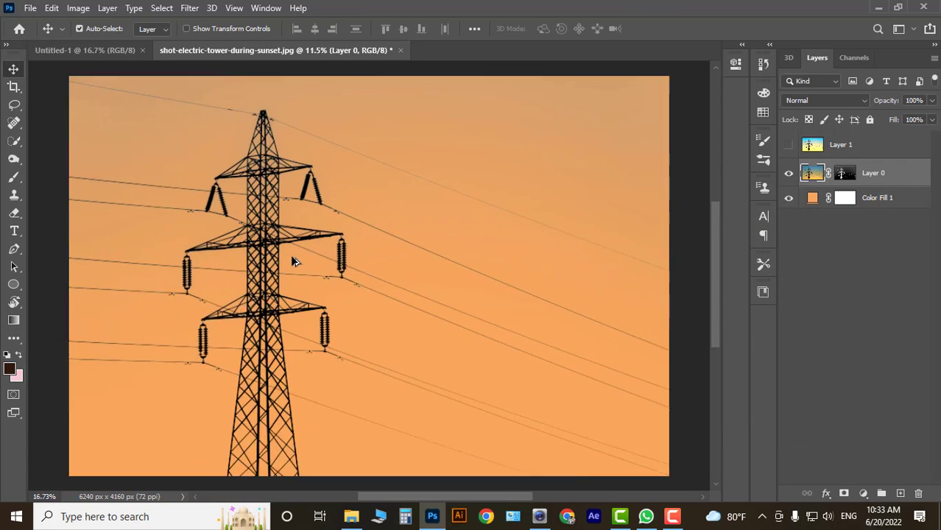
{"action": "scroll", "coordinate": [243, 333], "scroll_direction": "up", "scroll_amount": 2}
{"action": "scroll", "coordinate": [258, 359], "scroll_direction": "up", "scroll_amount": 3}
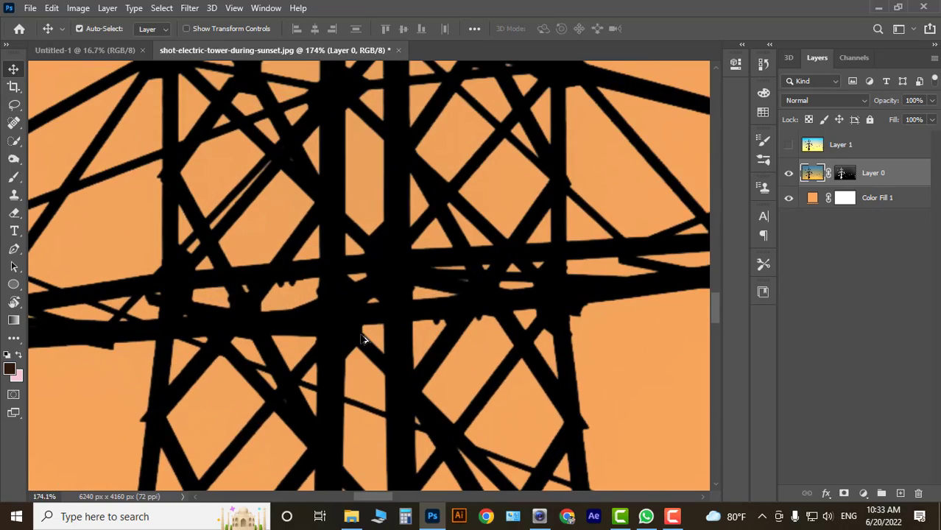
{"action": "scroll", "coordinate": [519, 285], "scroll_direction": "down", "scroll_amount": 1}
{"action": "scroll", "coordinate": [503, 287], "scroll_direction": "down", "scroll_amount": 2}
{"action": "scroll", "coordinate": [503, 288], "scroll_direction": "down", "scroll_amount": 2}
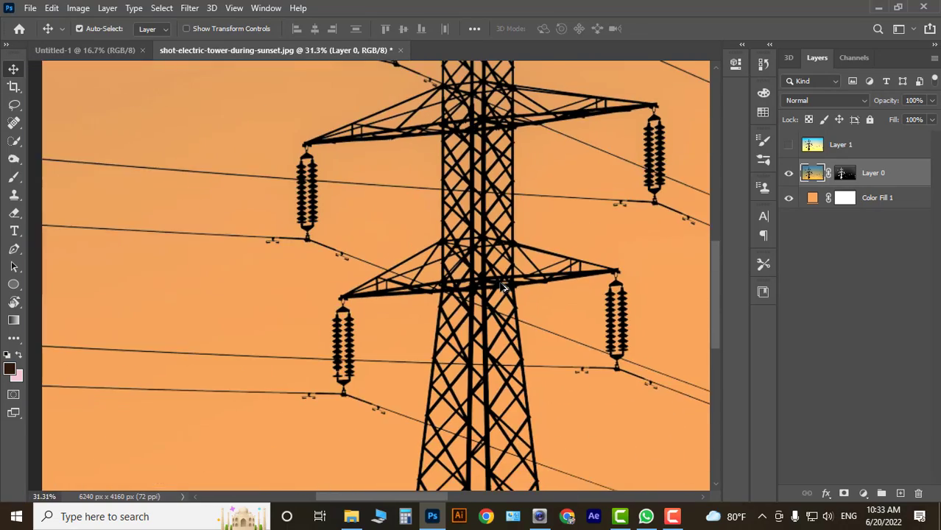
{"action": "scroll", "coordinate": [503, 287], "scroll_direction": "down", "scroll_amount": 1}
{"action": "scroll", "coordinate": [462, 293], "scroll_direction": "down", "scroll_amount": 2}
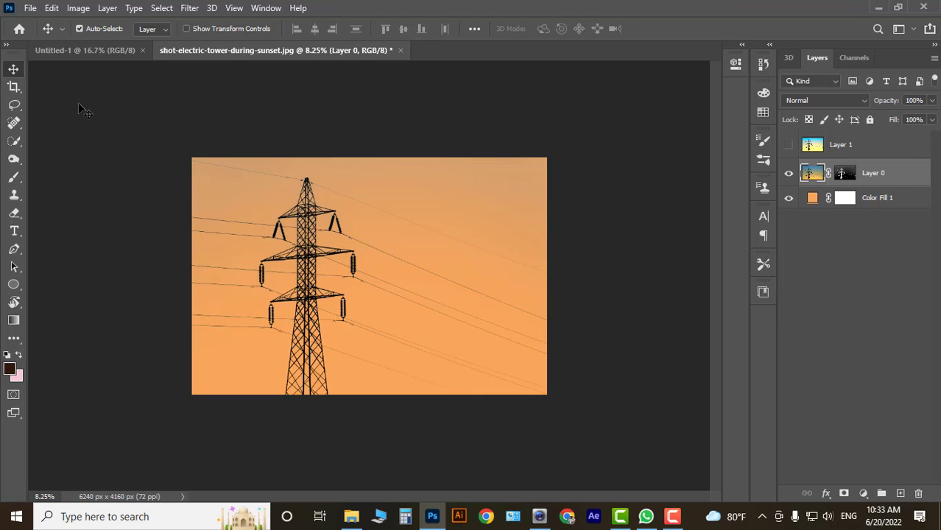
Drag the downloaded tower image file into Photoshop as a new layer.
{"action": "left_click", "coordinate": [877, 10]}
{"action": "left_click_drag", "start_coordinate": [184, 193], "coordinate": [437, 525]}
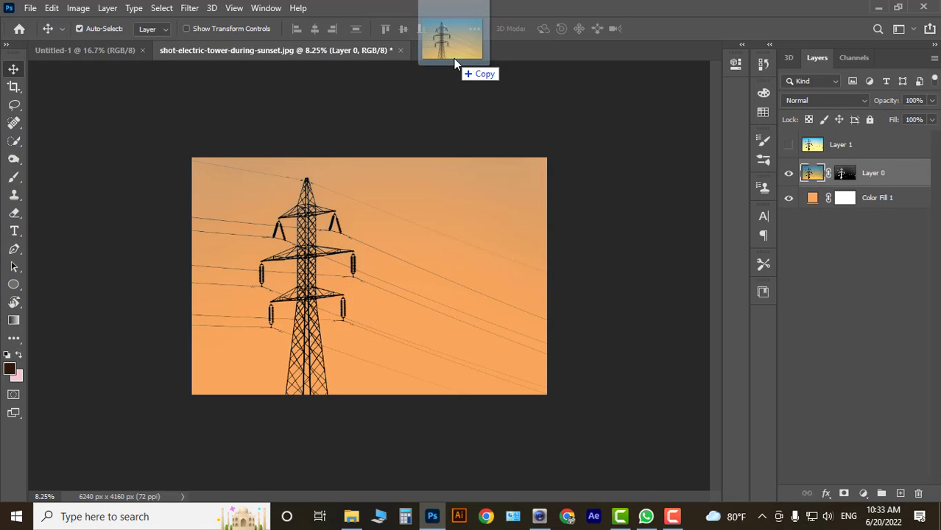
{"action": "left_click_drag", "start_coordinate": [437, 525], "coordinate": [457, 50]}
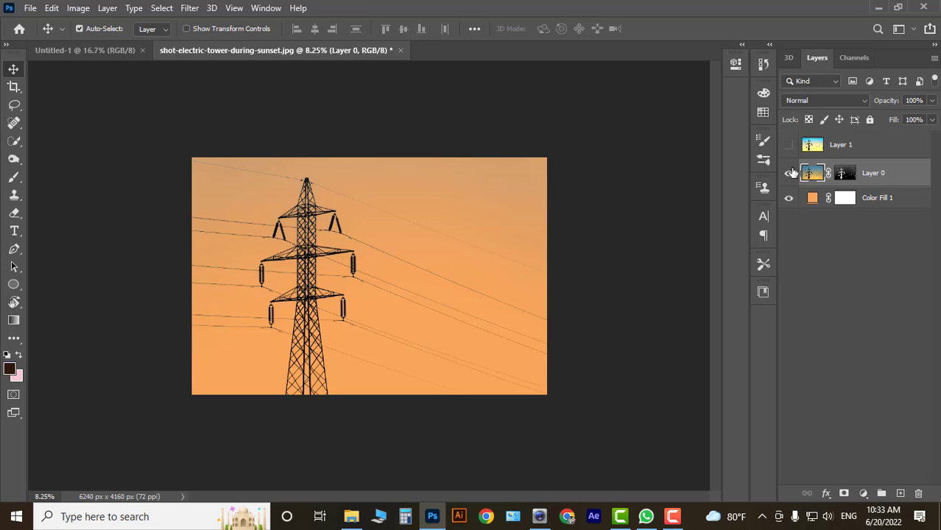
{"action": "left_click_drag", "start_coordinate": [792, 173], "coordinate": [505, 53]}
Deselect all layers, then select the Color Fill 1 layer.
{"action": "left_click", "coordinate": [611, 208]}
{"action": "scroll", "coordinate": [327, 251], "scroll_direction": "up", "scroll_amount": 1}
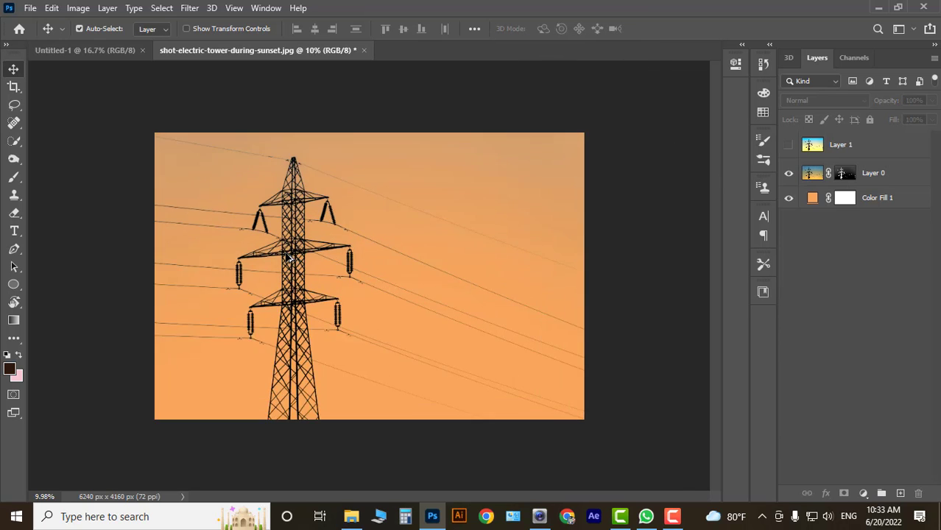
{"action": "scroll", "coordinate": [287, 257], "scroll_direction": "up", "scroll_amount": 1}
{"action": "scroll", "coordinate": [288, 257], "scroll_direction": "down", "scroll_amount": 2}
{"action": "left_click", "coordinate": [810, 201]}
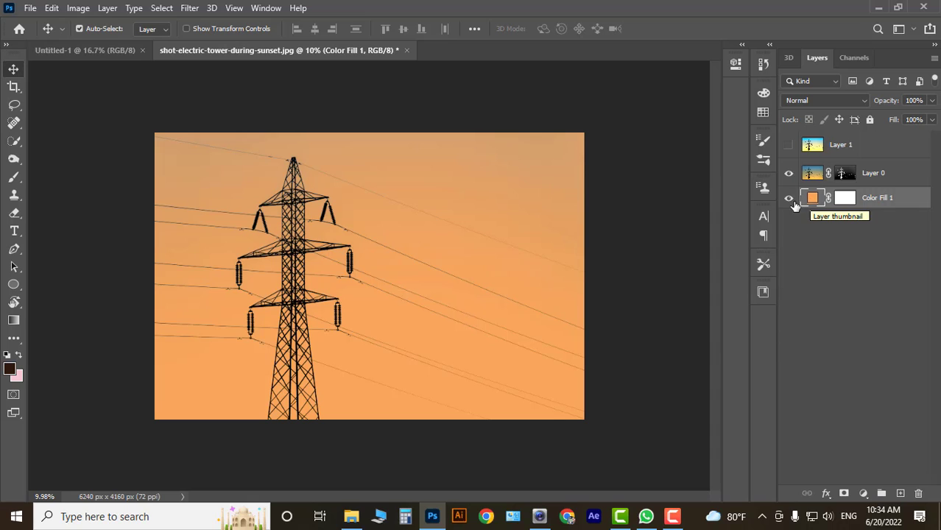
Hide Color Fill 1 and export the image as a transparent 6240 x 4160 px PNG.
{"action": "left_click", "coordinate": [788, 197]}
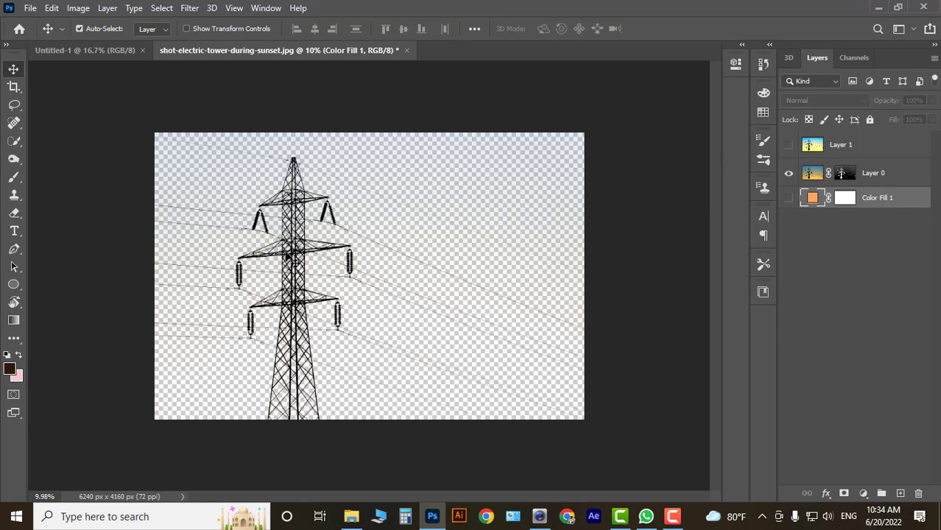
{"action": "key", "text": "ctrl+alt+shift+w"}
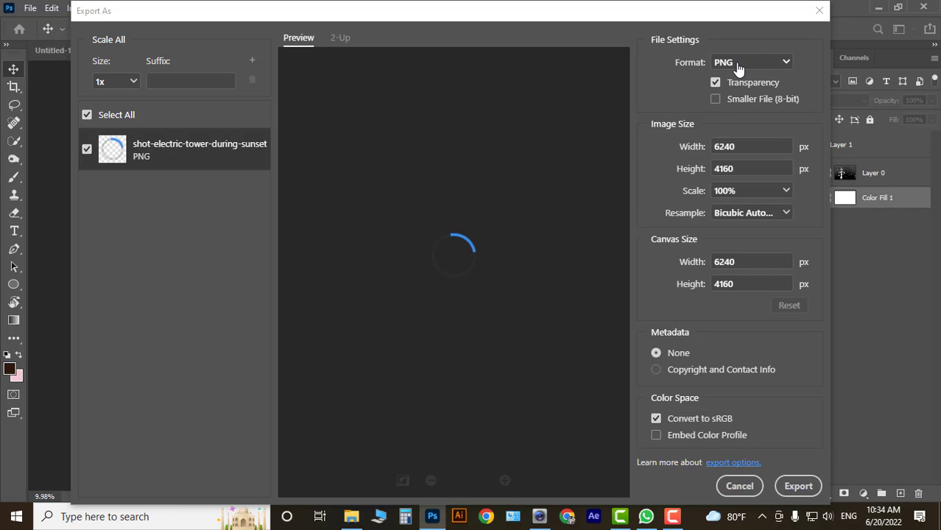
{"action": "left_click", "coordinate": [742, 66]}
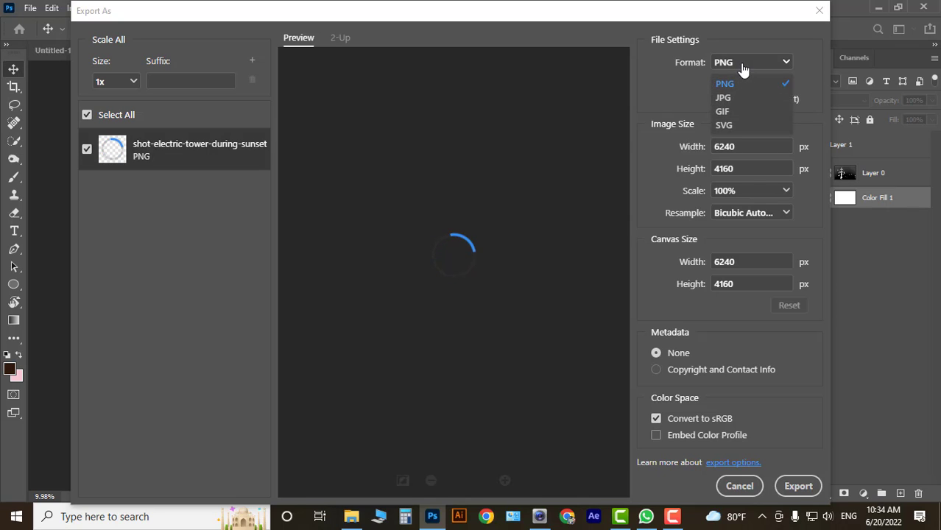
{"action": "left_click", "coordinate": [742, 101]}
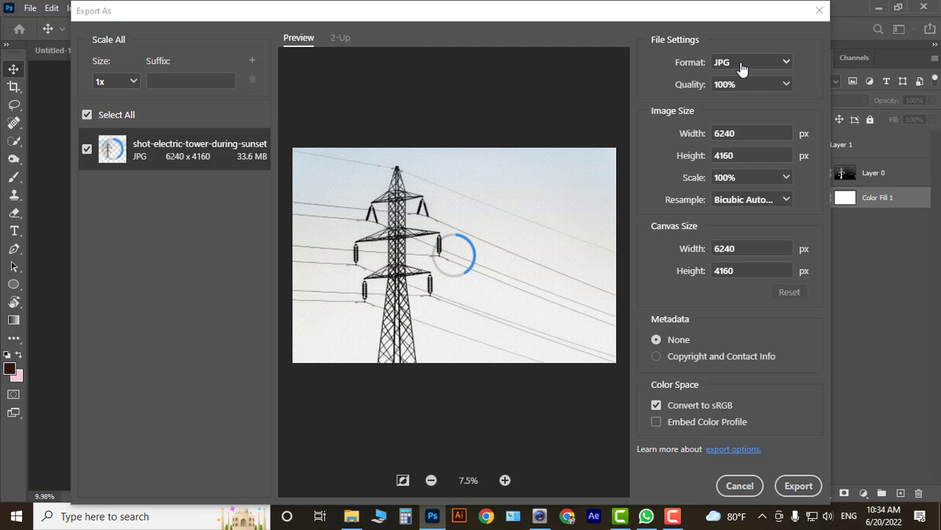
{"action": "left_click", "coordinate": [742, 66]}
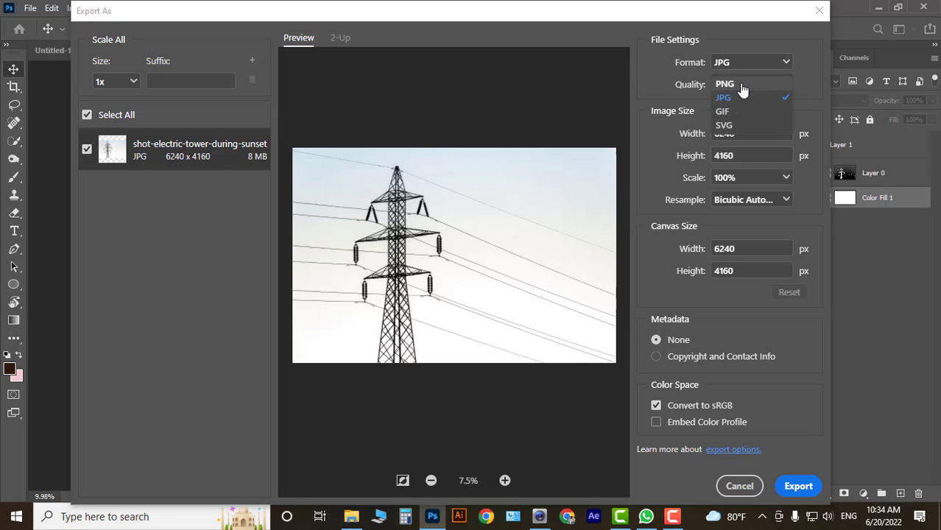
{"action": "left_click", "coordinate": [742, 84]}
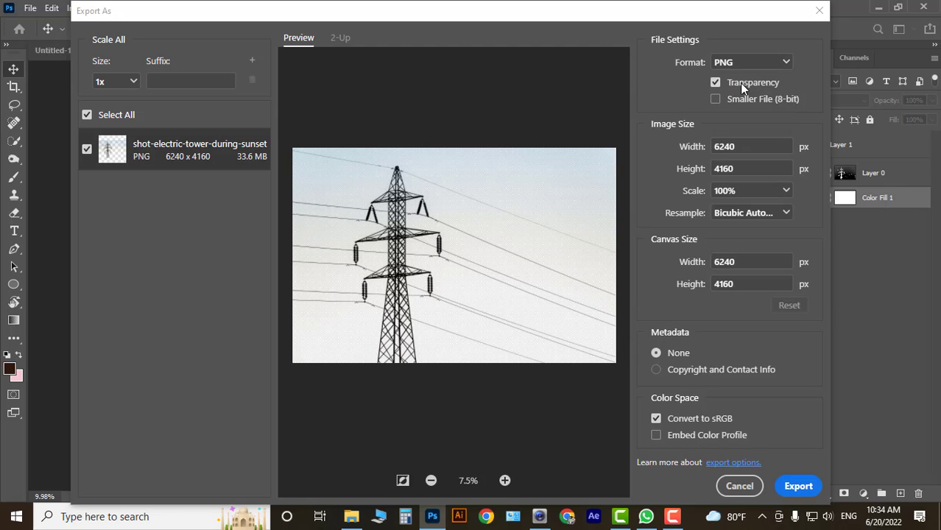
{"action": "left_click", "coordinate": [798, 487]}
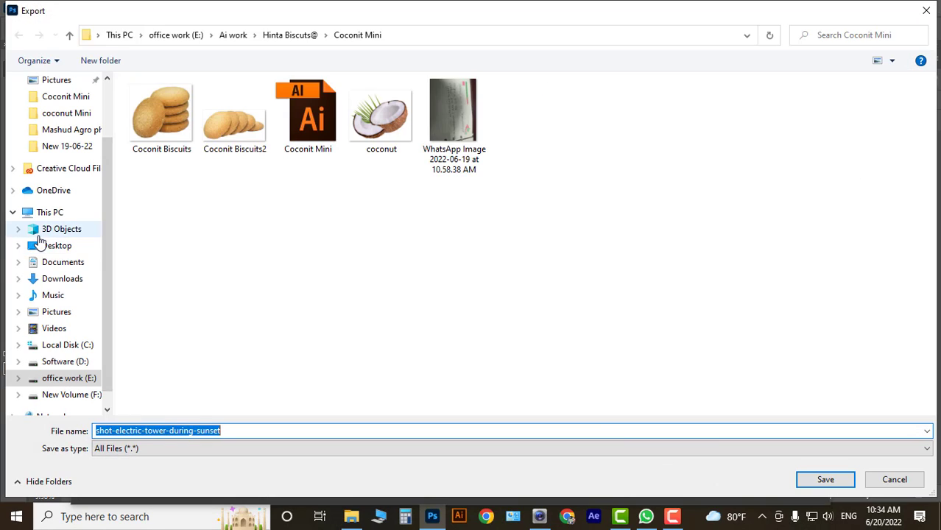
Choose Desktop as the save location, replace the file name with 'pn', then back out.
{"action": "left_click", "coordinate": [49, 246]}
{"action": "left_click", "coordinate": [252, 433]}
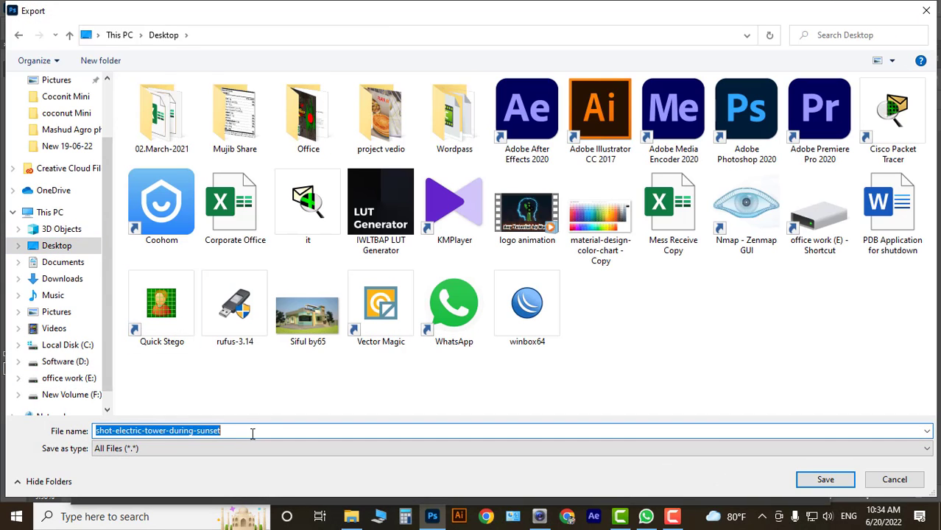
{"action": "key", "text": "BackSpace"}
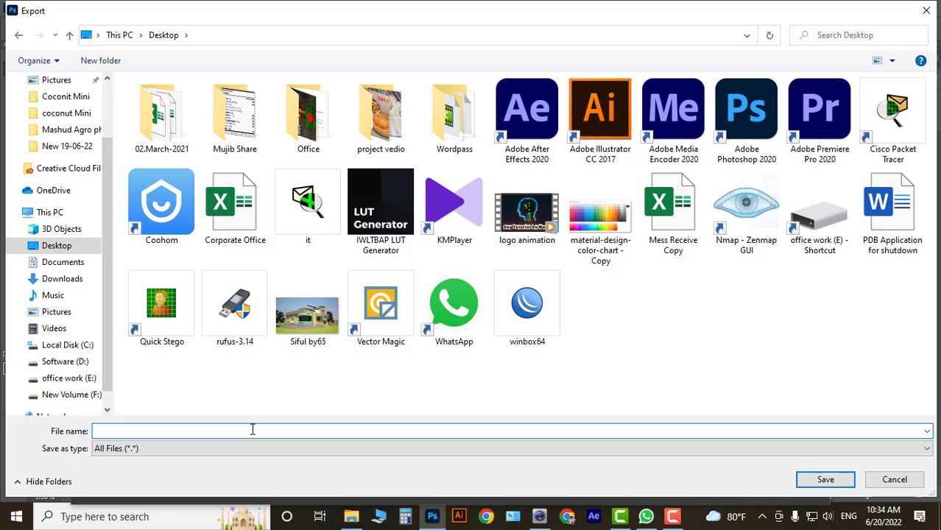
{"action": "type", "text": "p"}
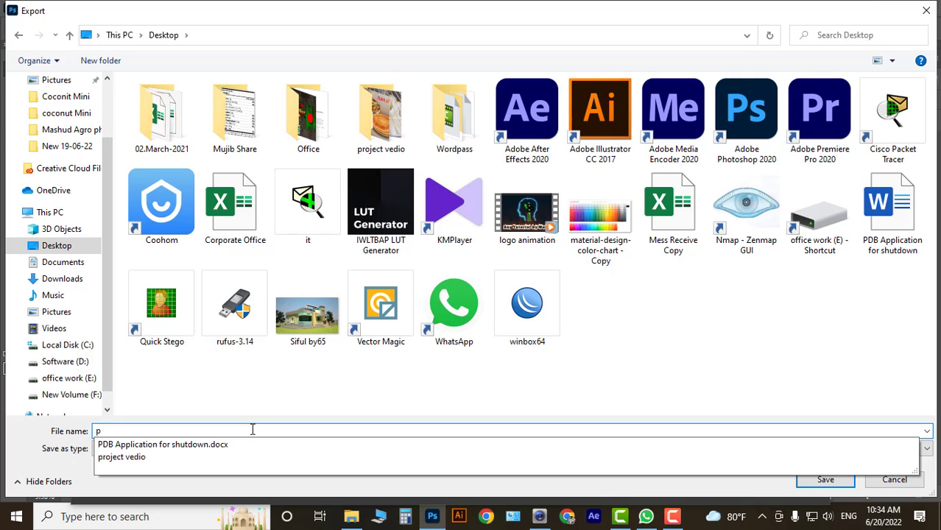
{"action": "type", "text": "ng"}
{"action": "key", "text": "Return"}
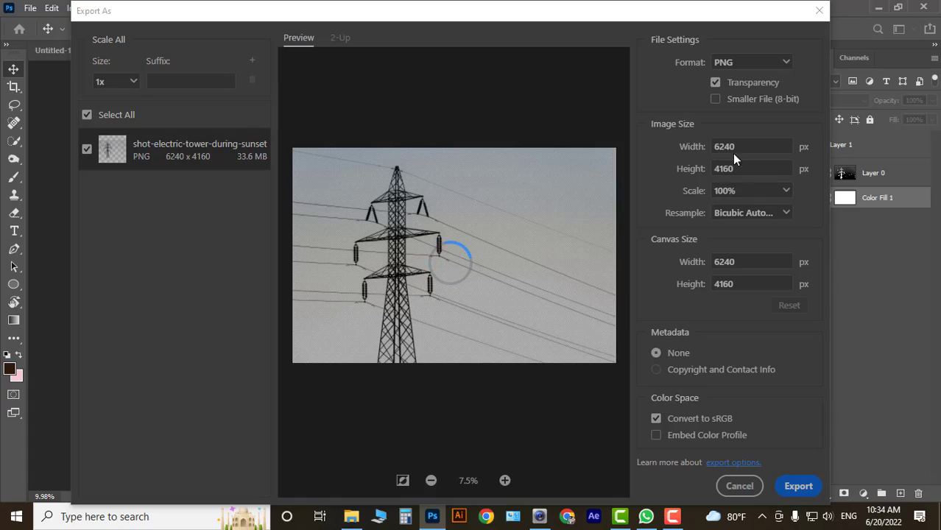
Cancel the export and close the edited tower document without saving.
{"action": "key", "text": "Escape"}
{"action": "scroll", "coordinate": [315, 284], "scroll_direction": "up", "scroll_amount": 3}
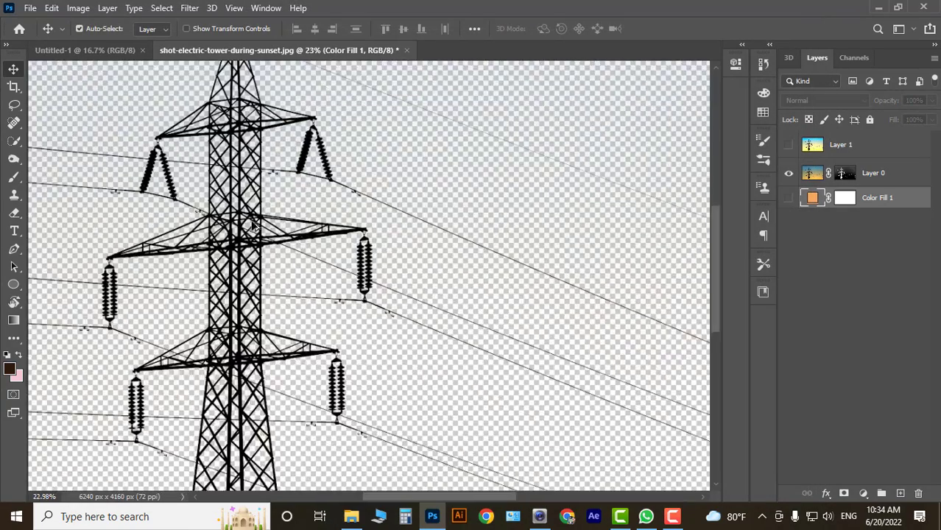
{"action": "scroll", "coordinate": [184, 213], "scroll_direction": "up", "scroll_amount": 2}
{"action": "scroll", "coordinate": [184, 213], "scroll_direction": "up", "scroll_amount": 2}
{"action": "scroll", "coordinate": [192, 228], "scroll_direction": "up", "scroll_amount": 2}
{"action": "scroll", "coordinate": [206, 258], "scroll_direction": "down", "scroll_amount": 2}
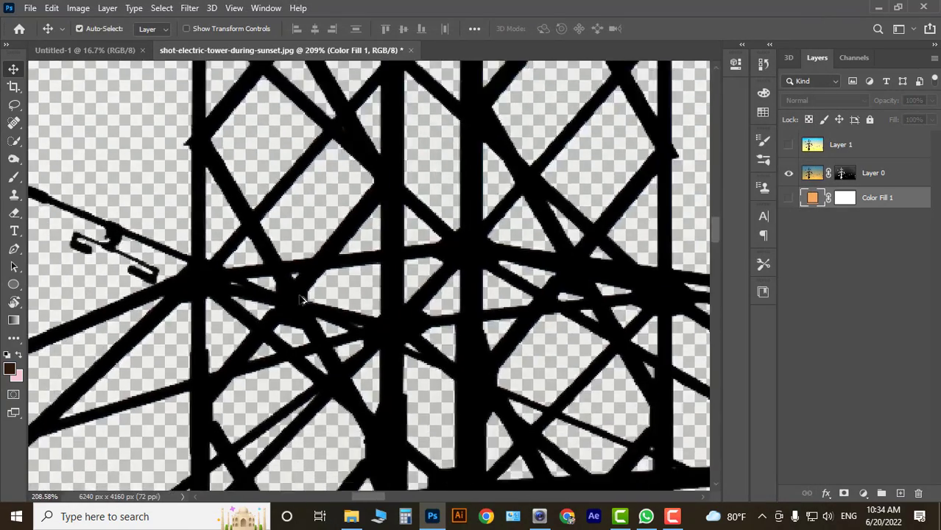
{"action": "scroll", "coordinate": [229, 289], "scroll_direction": "down", "scroll_amount": 4}
{"action": "scroll", "coordinate": [229, 289], "scroll_direction": "down", "scroll_amount": 2}
{"action": "scroll", "coordinate": [234, 279], "scroll_direction": "down", "scroll_amount": 2}
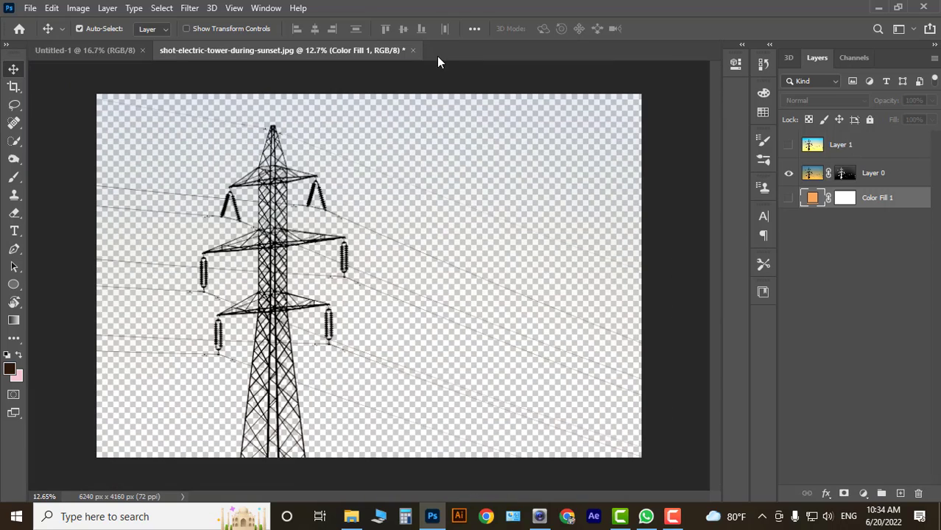
{"action": "left_click", "coordinate": [412, 50]}
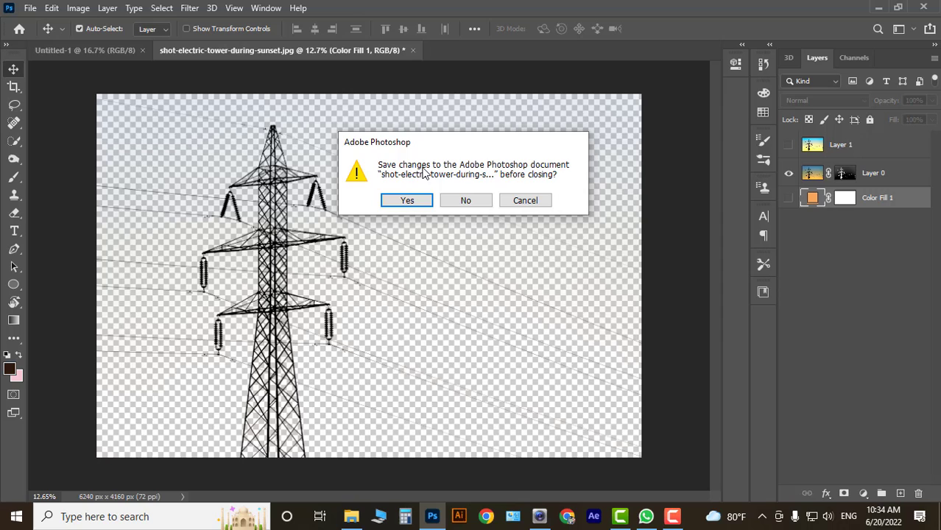
{"action": "left_click", "coordinate": [465, 205]}
Reopen the original sunset tower photo from Downloads as a new document.
{"action": "left_click", "coordinate": [880, 6]}
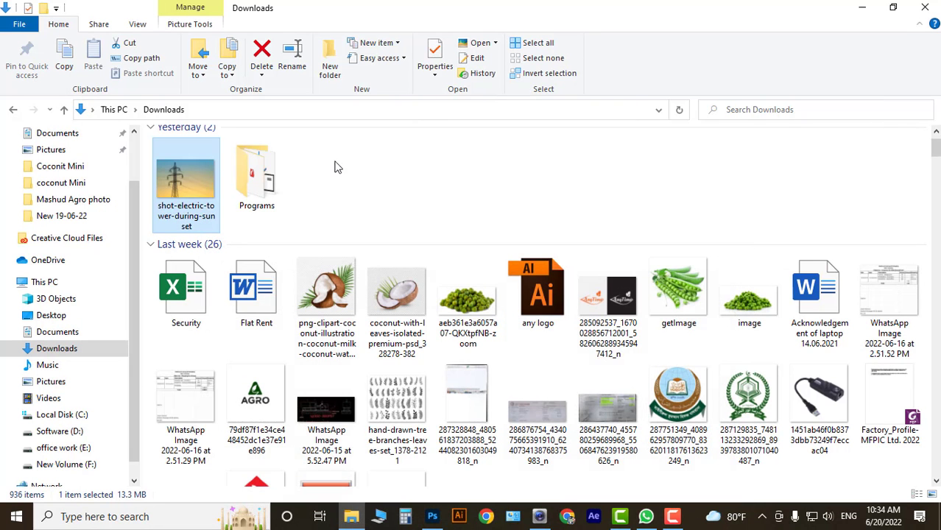
{"action": "mouse_move", "coordinate": [190, 198]}
{"action": "left_mouse_down"}
{"action": "mouse_move", "coordinate": [536, 473]}
{"action": "mouse_move", "coordinate": [471, 181]}
{"action": "left_mouse_up"}
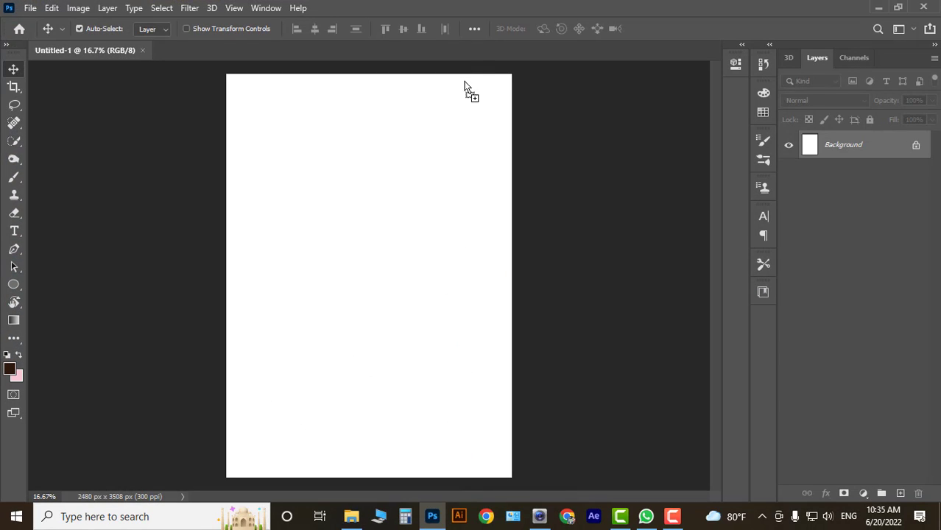
{"action": "left_click_drag", "start_coordinate": [464, 87], "coordinate": [465, 49]}
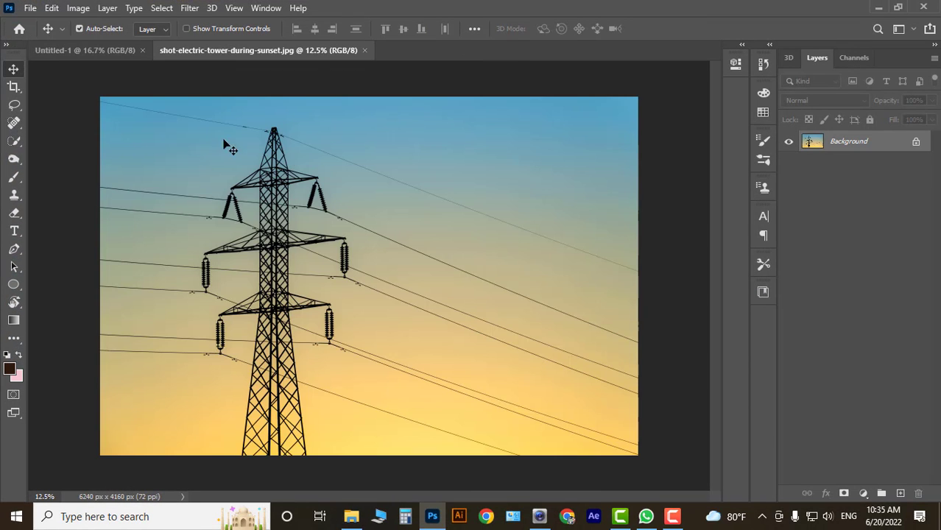
{"action": "left_click", "coordinate": [12, 143]}
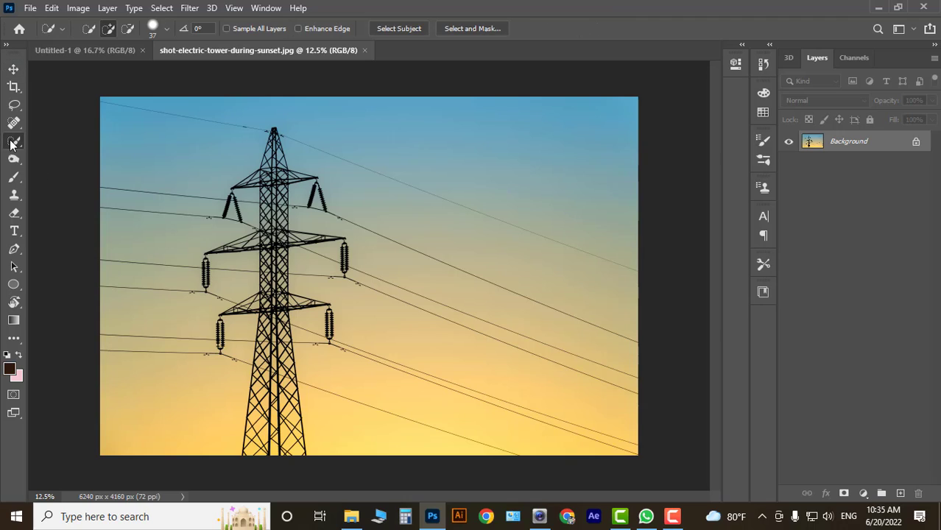
{"action": "left_click", "coordinate": [404, 32]}
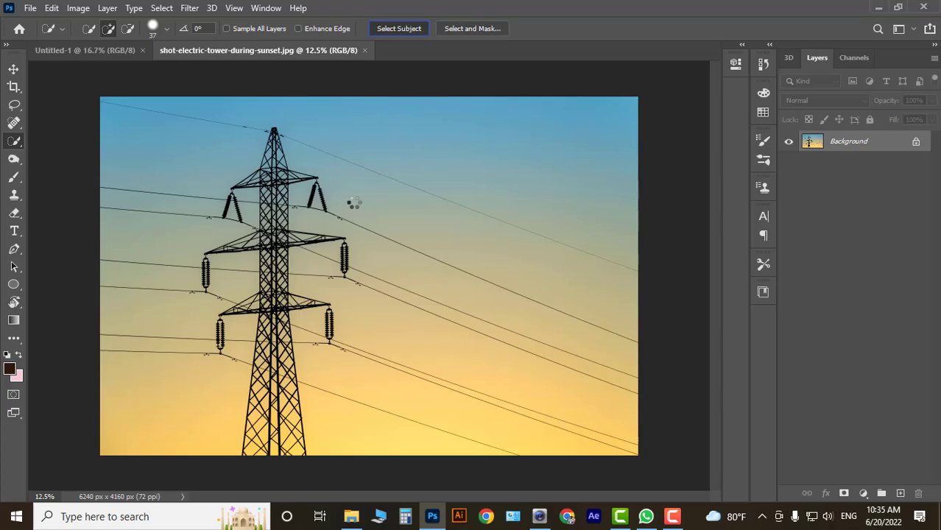
{"action": "scroll", "coordinate": [221, 194], "scroll_direction": "up", "scroll_amount": 5}
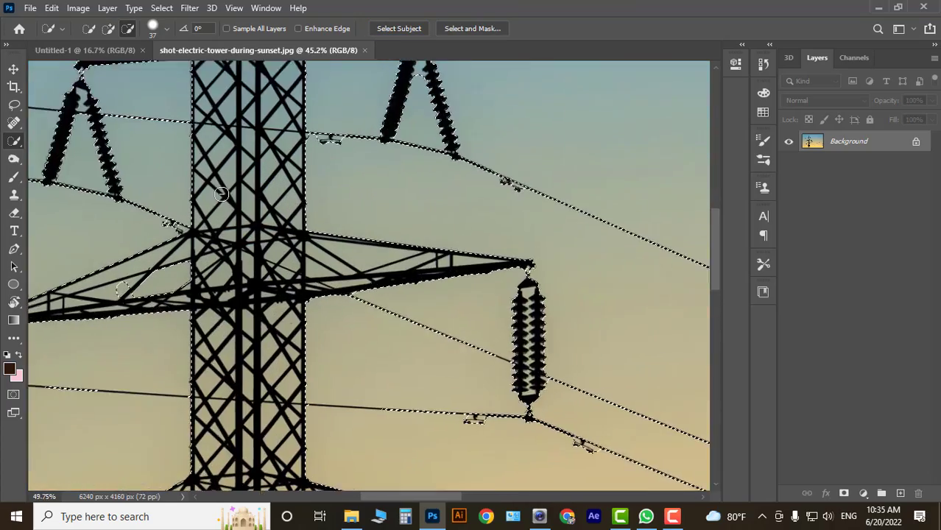
{"action": "scroll", "coordinate": [221, 194], "scroll_direction": "up", "scroll_amount": 2}
{"action": "scroll", "coordinate": [224, 194], "scroll_direction": "down", "scroll_amount": 3}
{"action": "scroll", "coordinate": [237, 196], "scroll_direction": "down", "scroll_amount": 2}
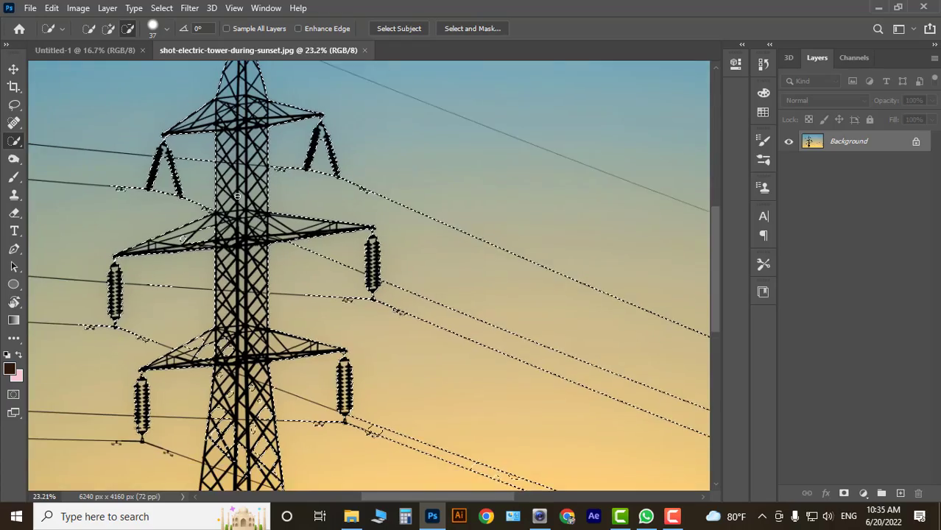
{"action": "scroll", "coordinate": [237, 196], "scroll_direction": "down", "scroll_amount": 2}
{"action": "left_click", "coordinate": [844, 493]}
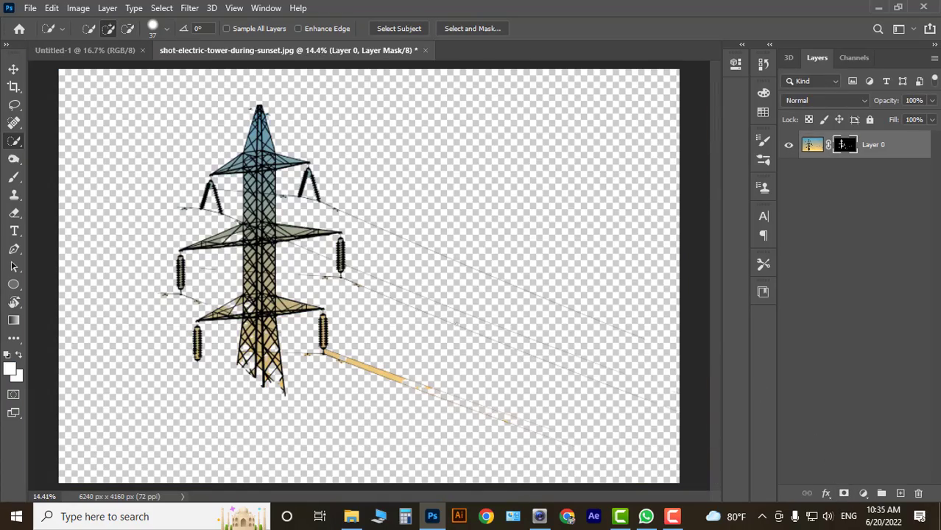
{"action": "scroll", "coordinate": [299, 221], "scroll_direction": "up", "scroll_amount": 1}
{"action": "scroll", "coordinate": [309, 217], "scroll_direction": "up", "scroll_amount": 2}
{"action": "scroll", "coordinate": [309, 217], "scroll_direction": "down", "scroll_amount": 2}
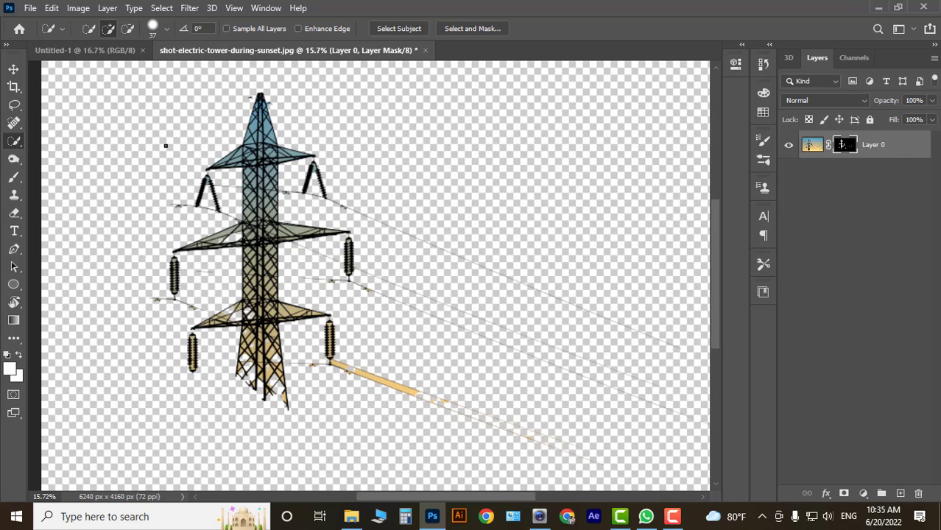
{"action": "key", "text": "ctrl+z"}
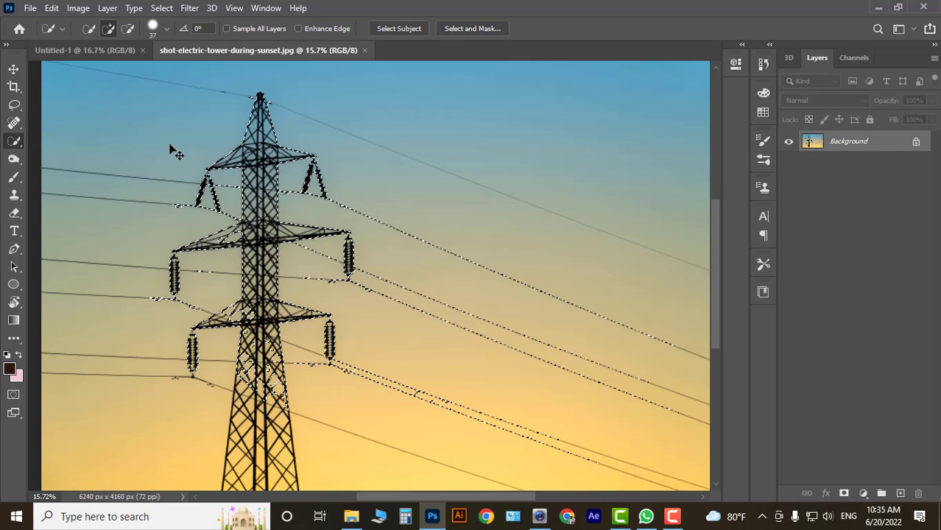
{"action": "key", "text": "ctrl+d"}
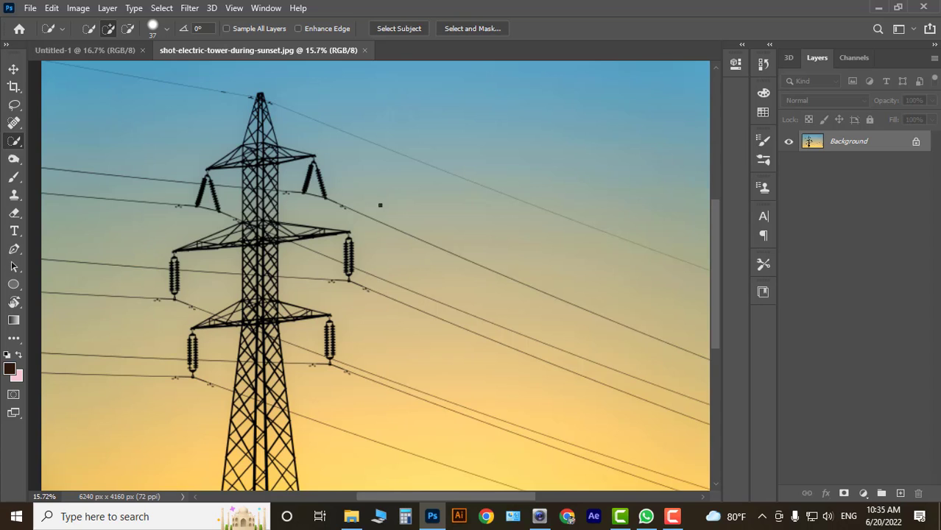
{"action": "left_click", "coordinate": [13, 68]}
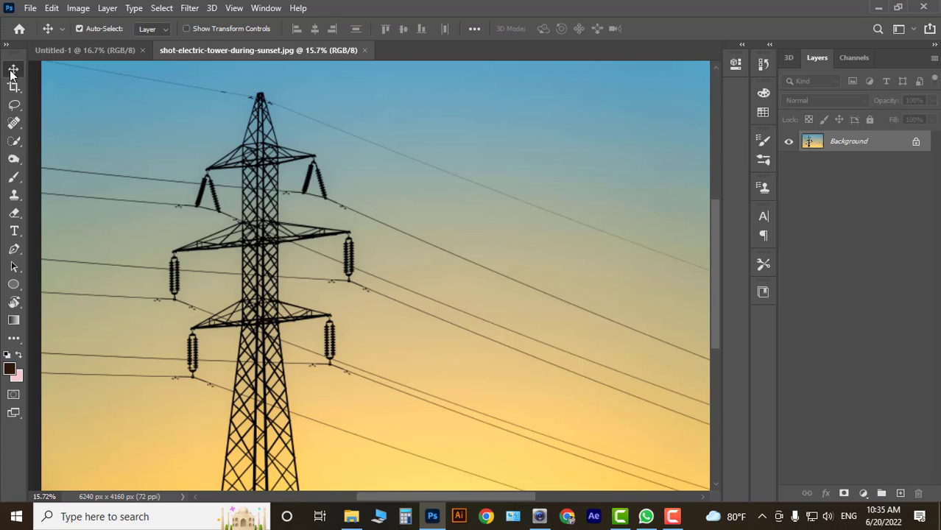
{"action": "scroll", "coordinate": [275, 205], "scroll_direction": "down", "scroll_amount": 2}
{"action": "scroll", "coordinate": [310, 263], "scroll_direction": "down", "scroll_amount": 2}
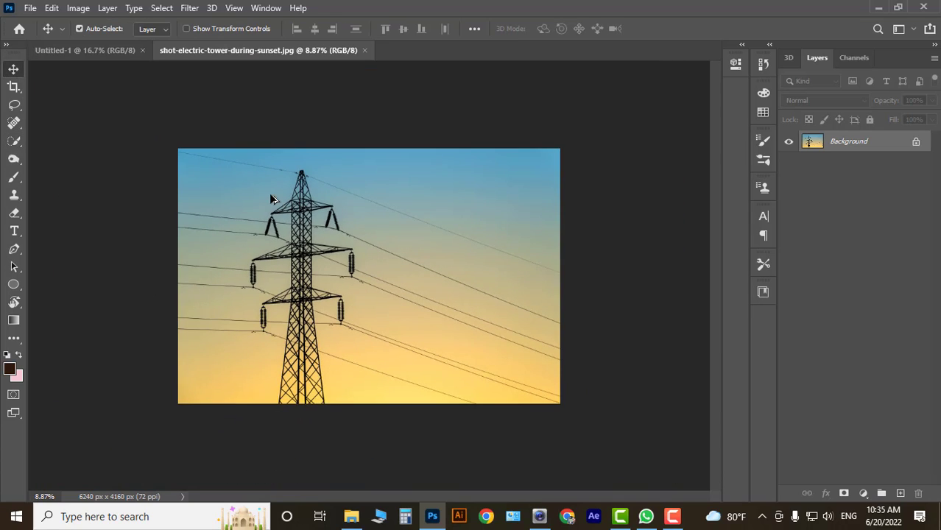